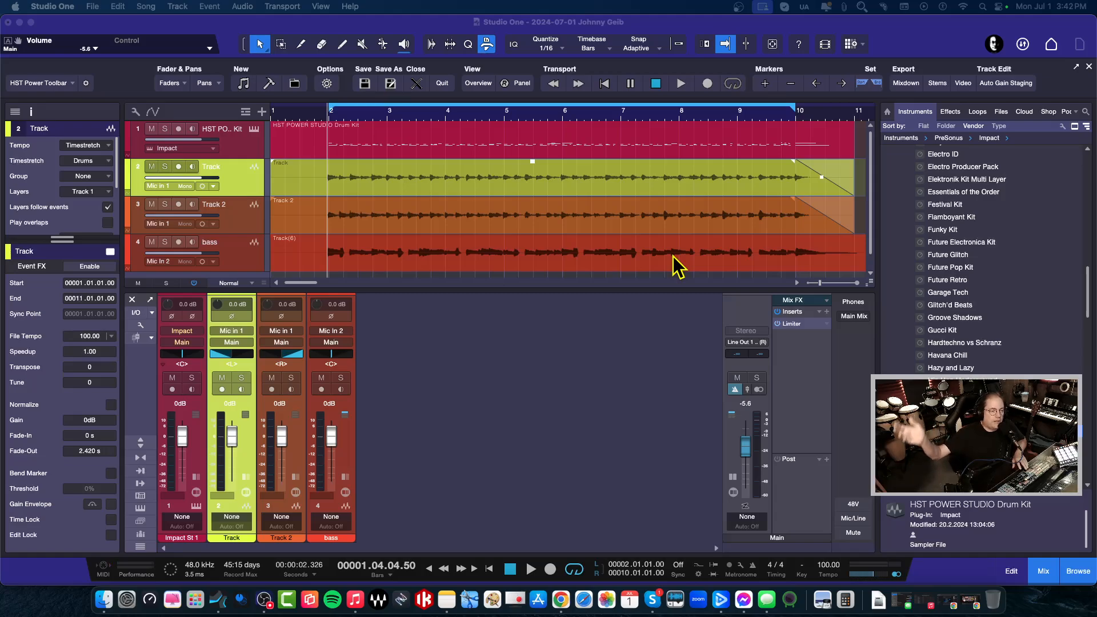
{"action": "left_click", "coordinate": [493, 406]}
{"action": "key", "text": "space"}
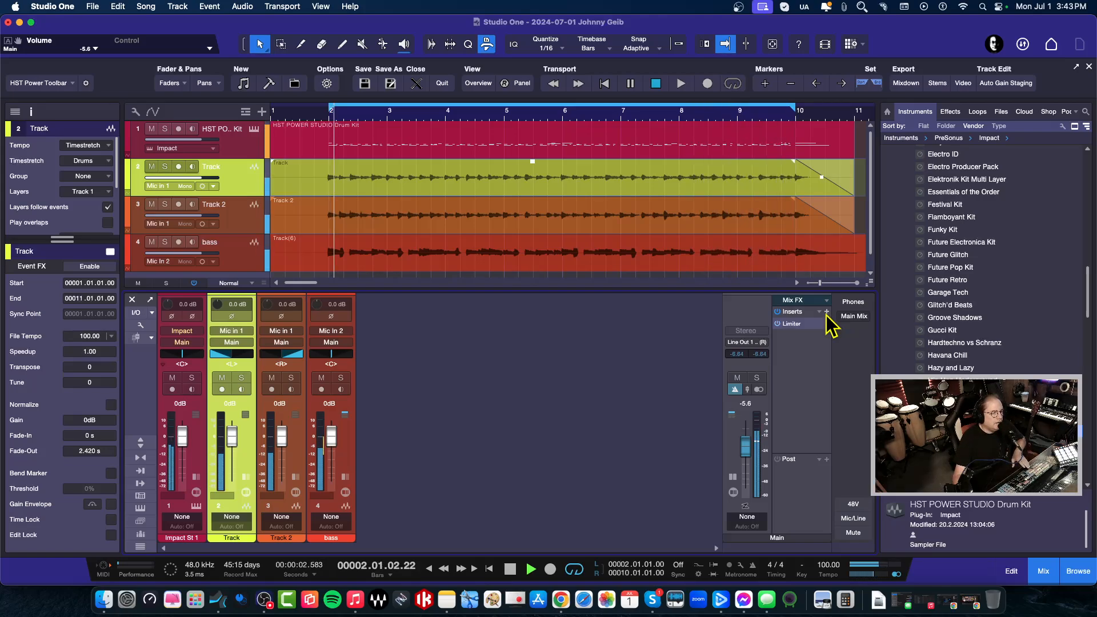
{"action": "key", "text": "space"}
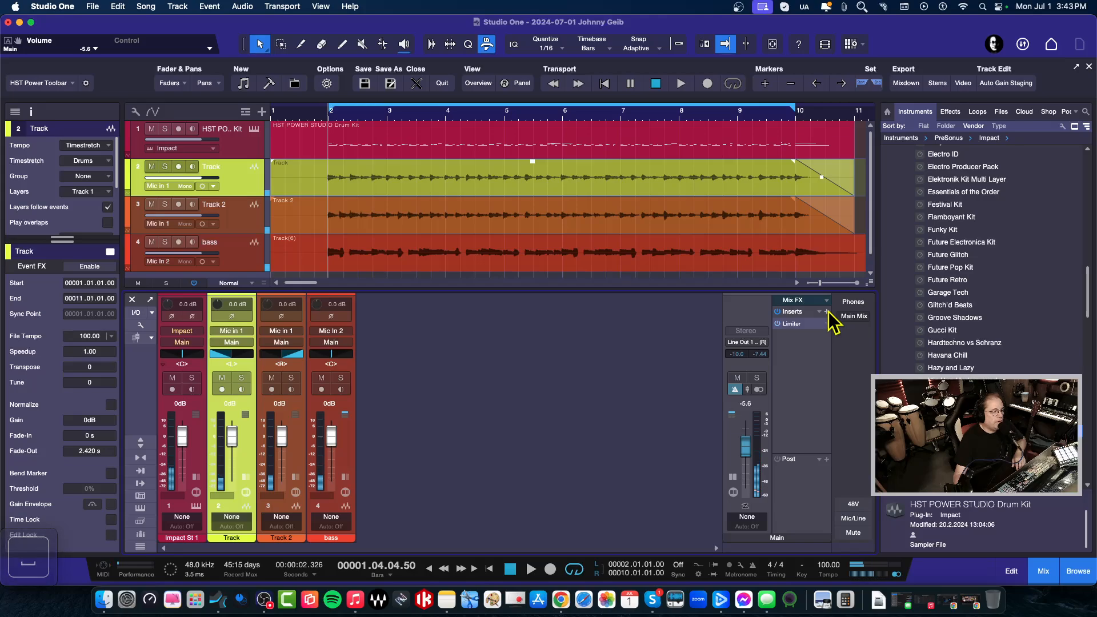
Add a Pro EQ to the main output and place it ahead of the Limiter
{"action": "left_click", "coordinate": [827, 311]}
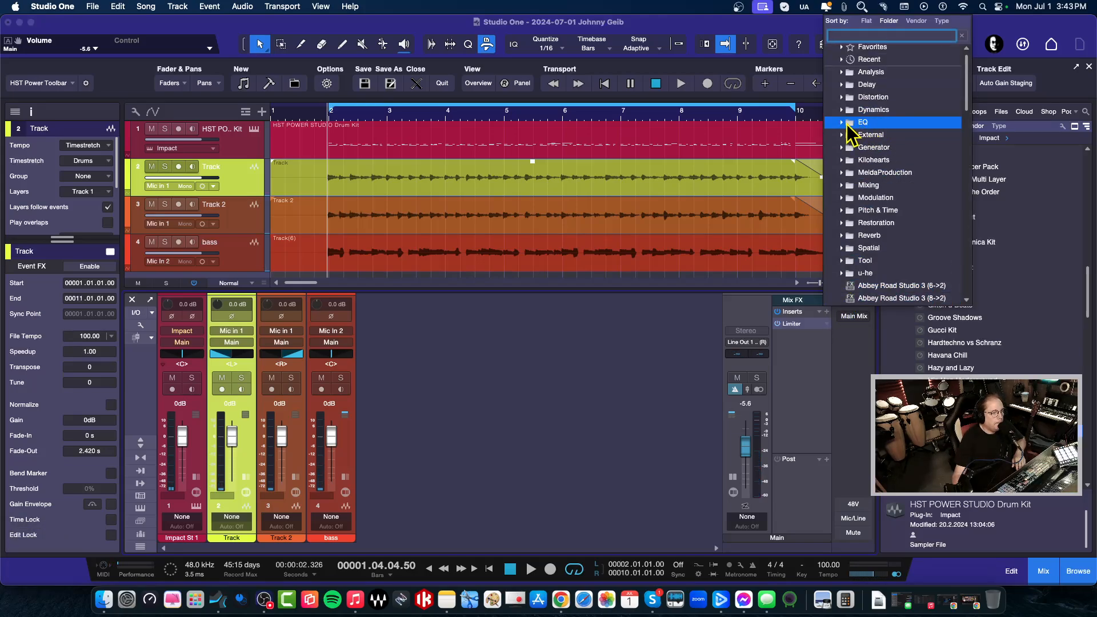
{"action": "left_click", "coordinate": [843, 123]}
{"action": "left_click", "coordinate": [866, 135]}
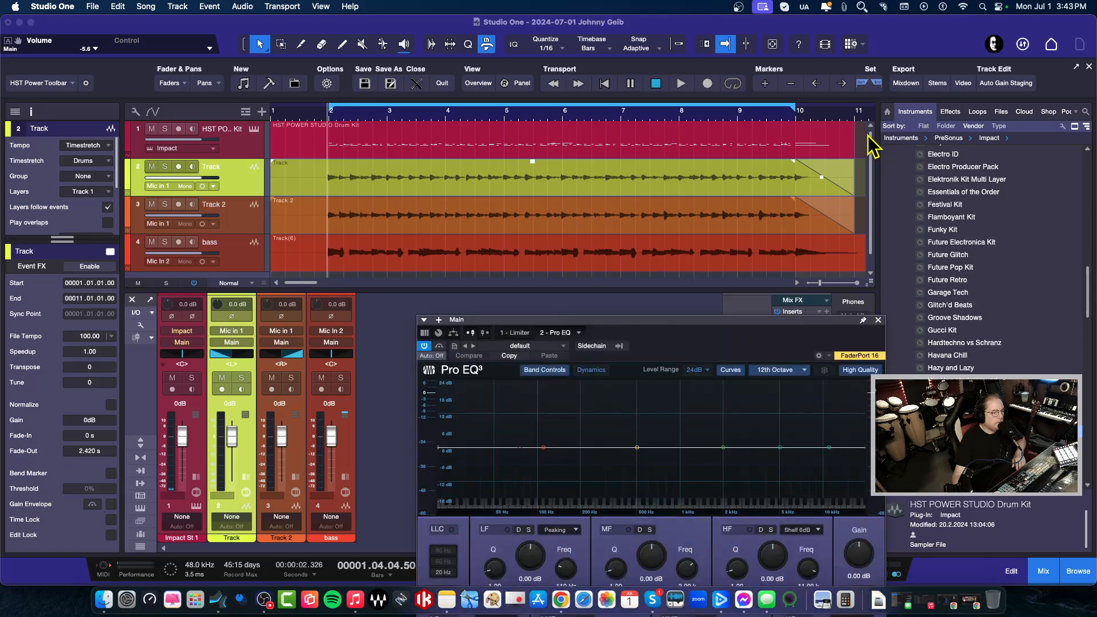
{"action": "left_click_drag", "start_coordinate": [706, 320], "coordinate": [456, 225]}
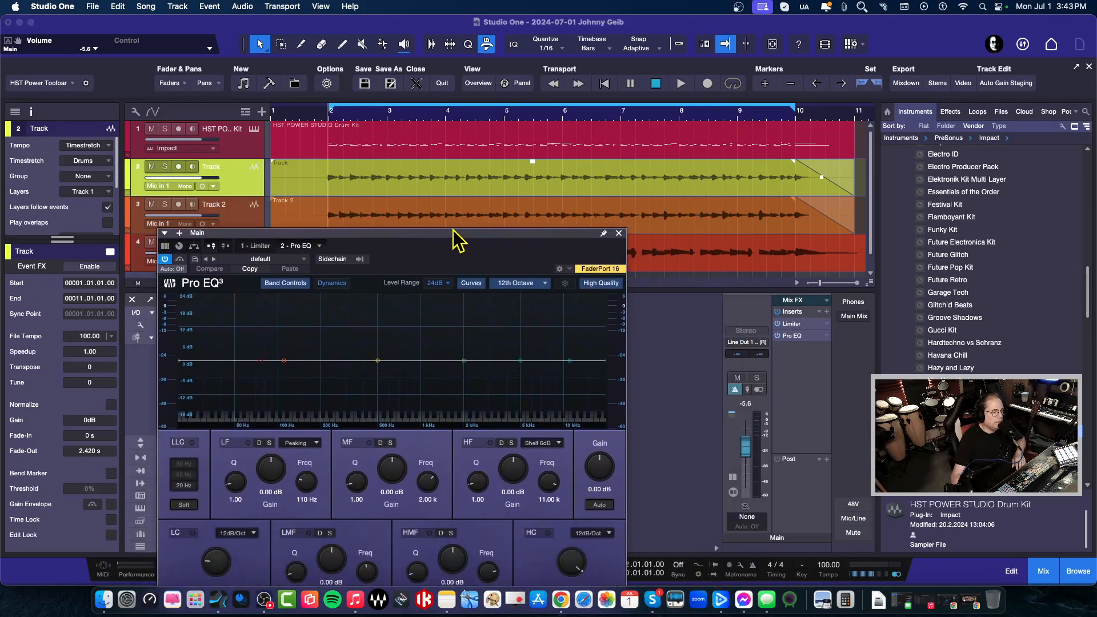
{"action": "left_click_drag", "start_coordinate": [810, 337], "coordinate": [815, 325]}
Boost the Pro EQ high shelf to 9.32 dB at 7.82 kHz while listening to playback
{"action": "key", "text": "space"}
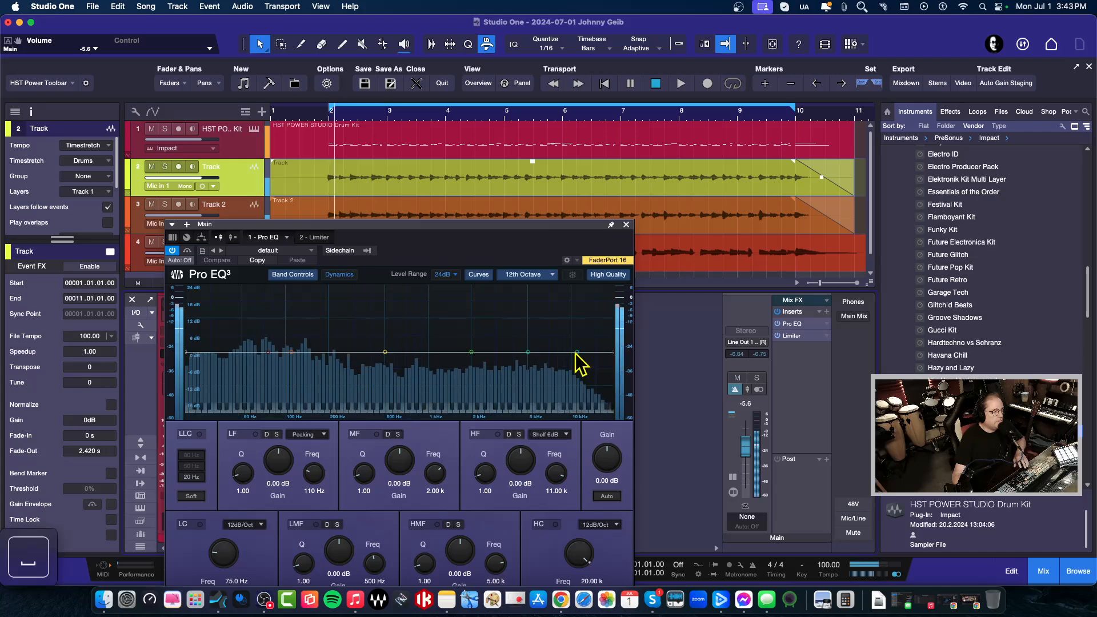
{"action": "left_click_drag", "start_coordinate": [577, 352], "coordinate": [556, 325]}
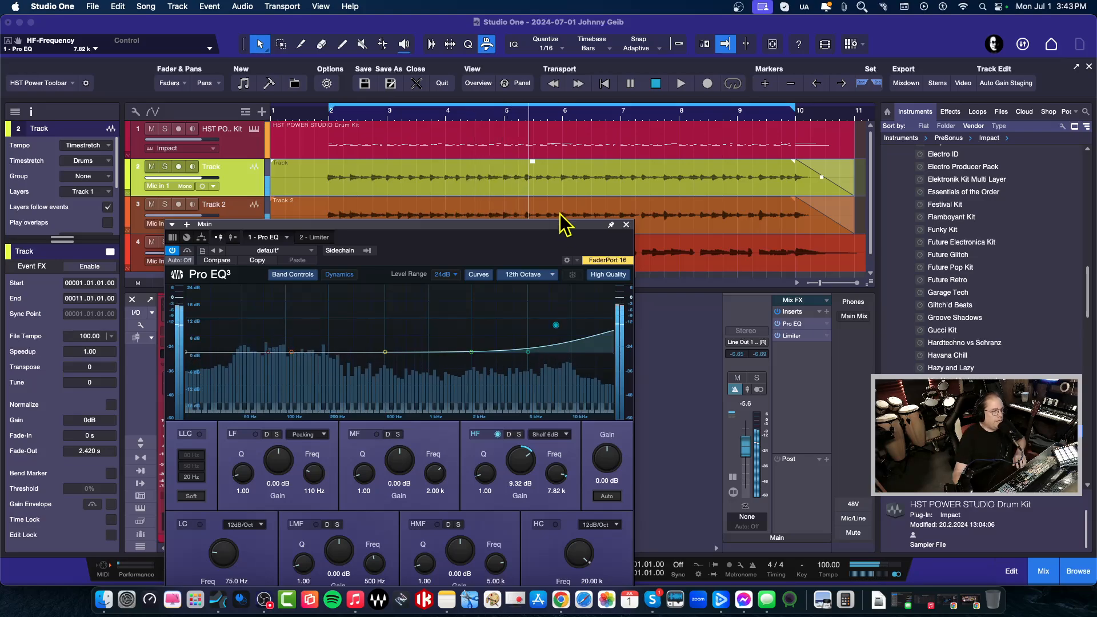
{"action": "left_click_drag", "start_coordinate": [553, 229], "coordinate": [619, 191]}
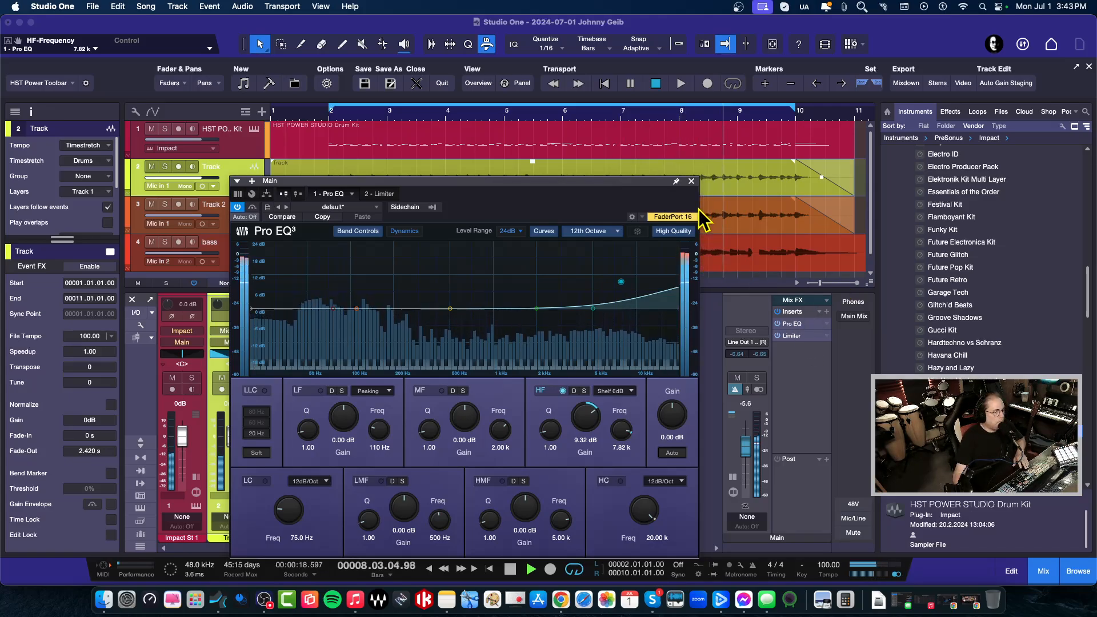
{"action": "key", "text": "space"}
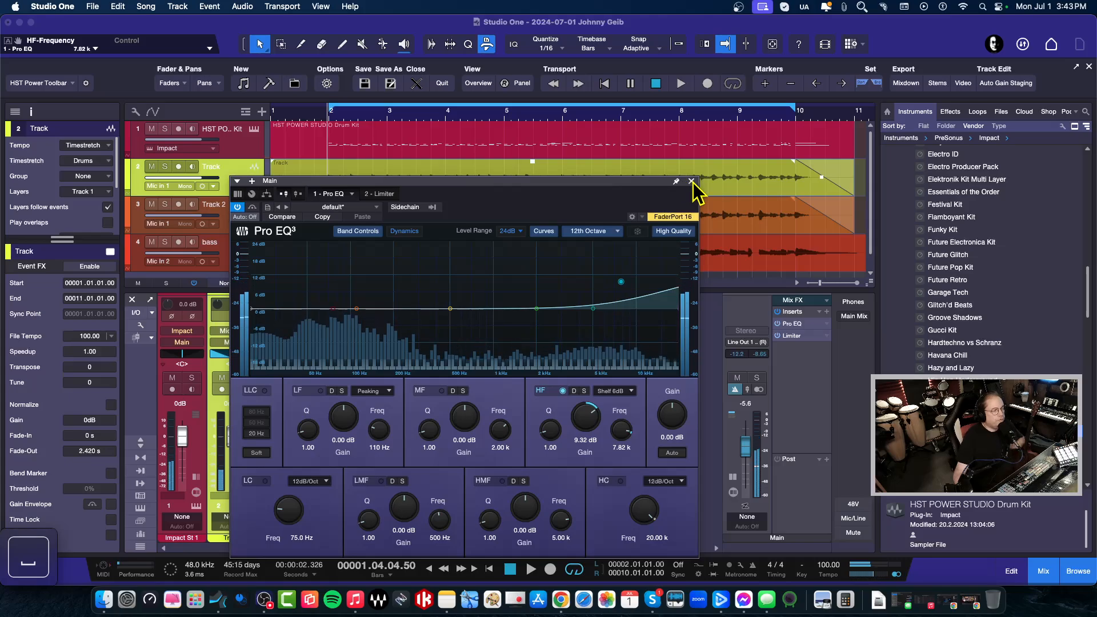
{"action": "left_click", "coordinate": [691, 181]}
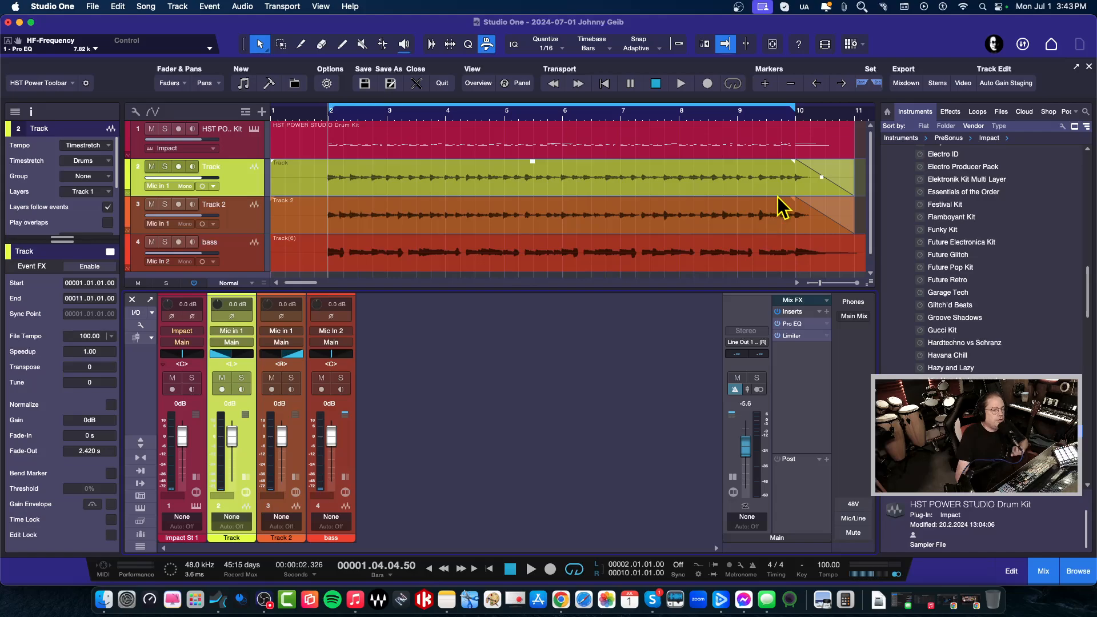
Zoom in around bar 10 and bar 2 to inspect the song's ending and start
{"action": "left_click_drag", "start_coordinate": [796, 121], "coordinate": [720, 211]}
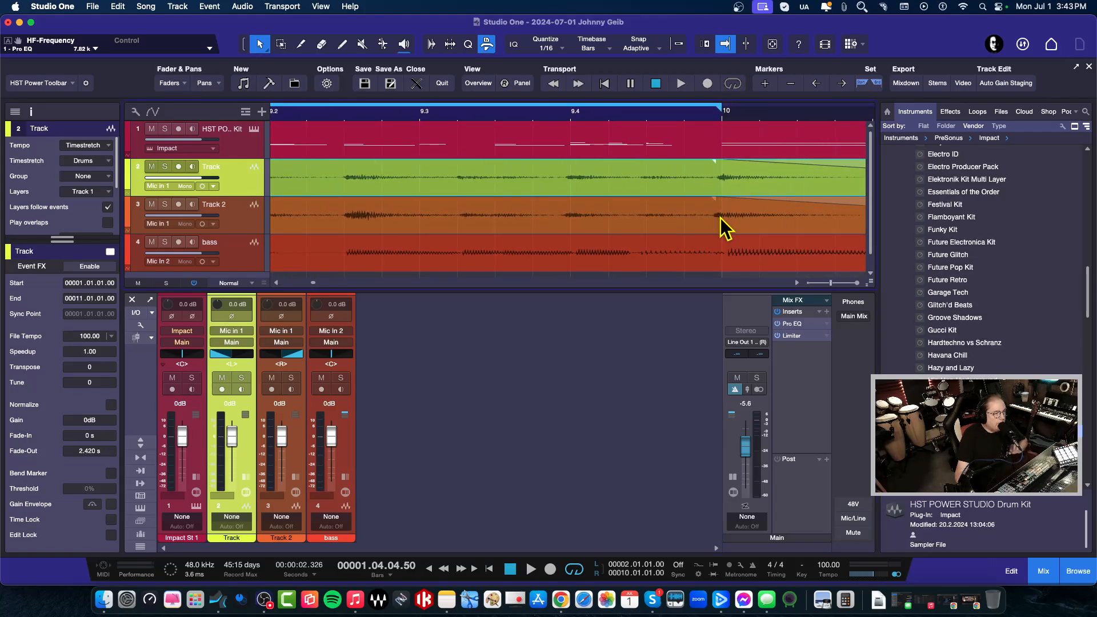
{"action": "left_click_drag", "start_coordinate": [666, 122], "coordinate": [829, 71]}
{"action": "left_click_drag", "start_coordinate": [291, 118], "coordinate": [324, 153]}
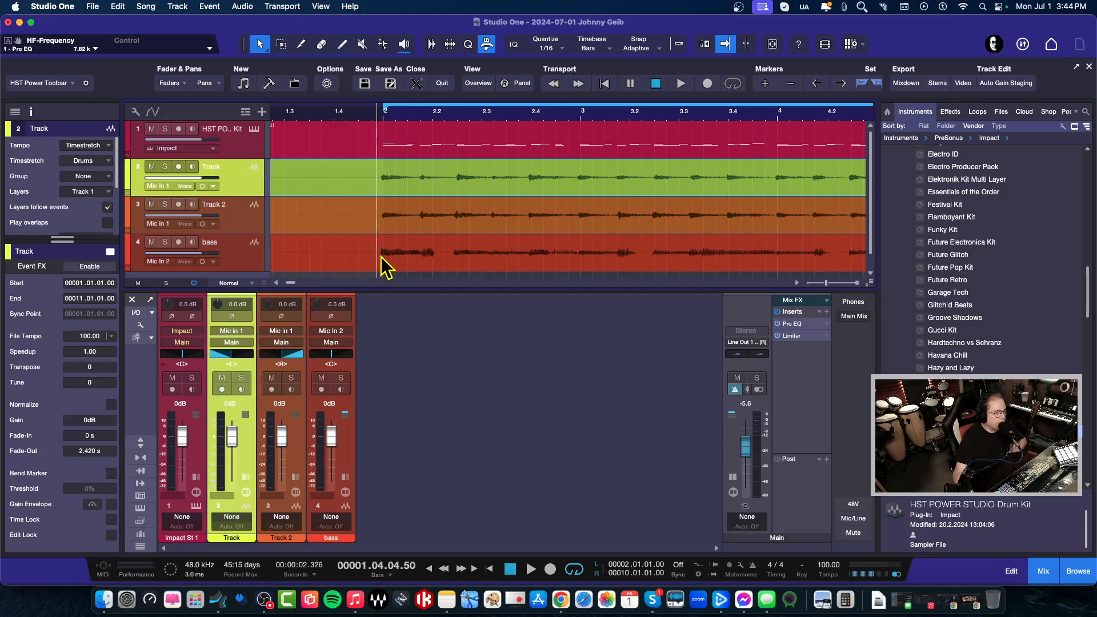
{"action": "left_click_drag", "start_coordinate": [399, 116], "coordinate": [422, 93]}
{"action": "left_click_drag", "start_coordinate": [766, 120], "coordinate": [709, 198]}
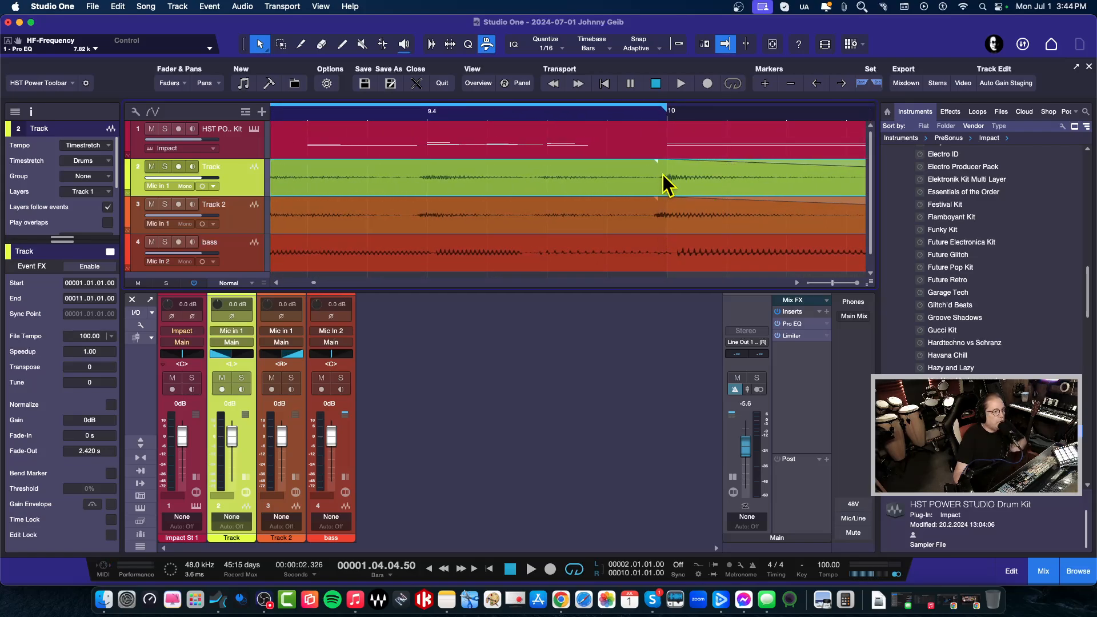
{"action": "left_click_drag", "start_coordinate": [655, 127], "coordinate": [804, 73]}
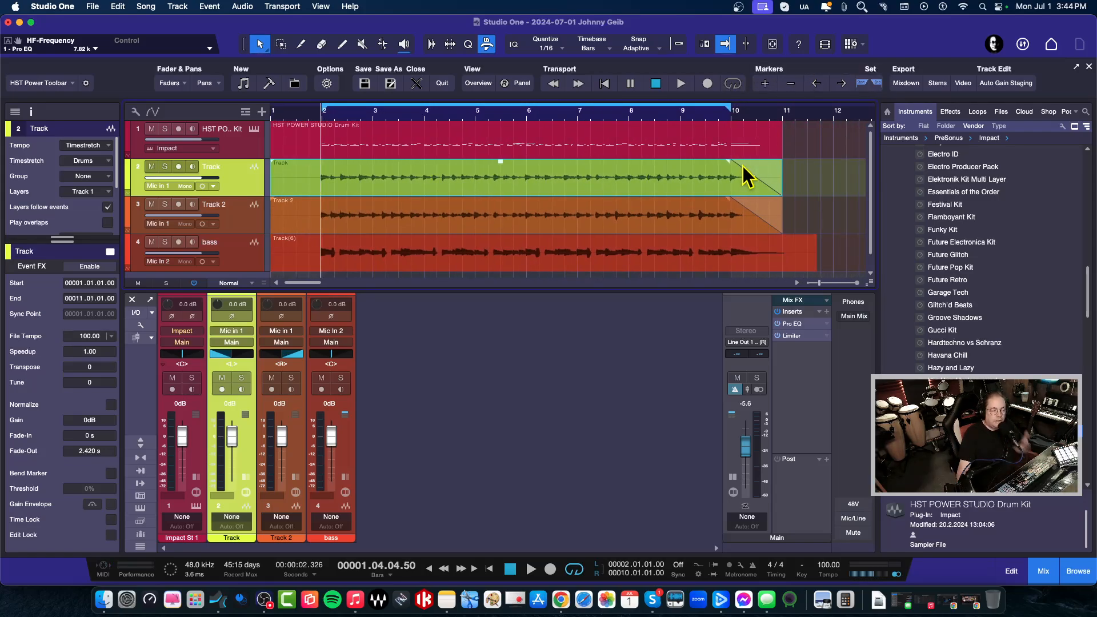
Play the song from bar 8, then solo Track and Track 2
{"action": "left_click", "coordinate": [633, 115]}
{"action": "key", "text": "space"}
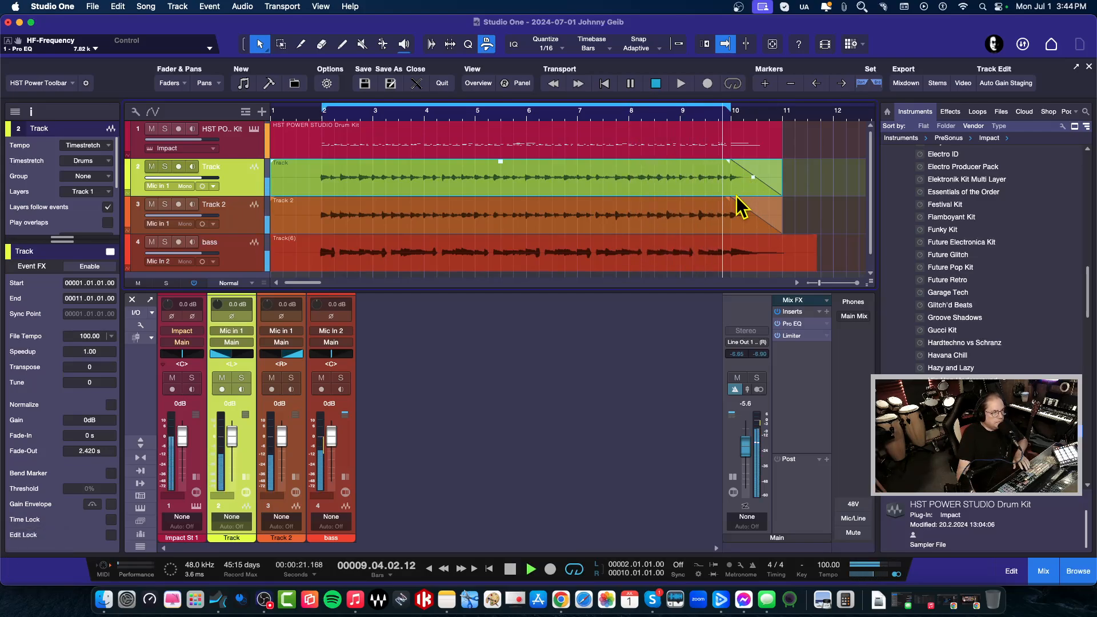
{"action": "key", "text": "space"}
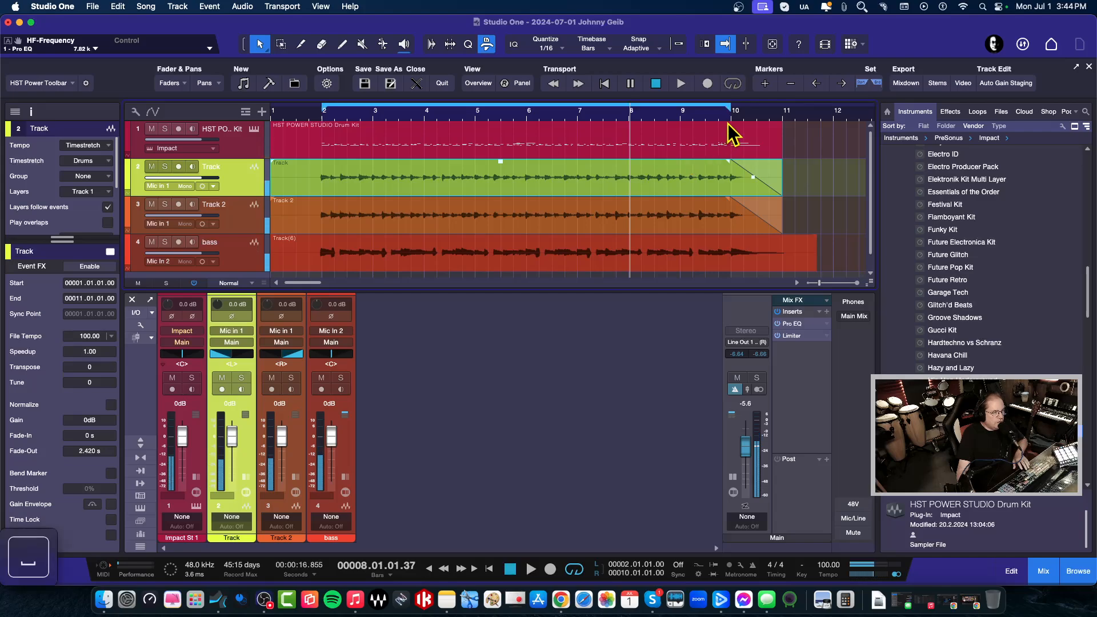
{"action": "left_click", "coordinate": [165, 166]}
{"action": "left_click", "coordinate": [165, 204]}
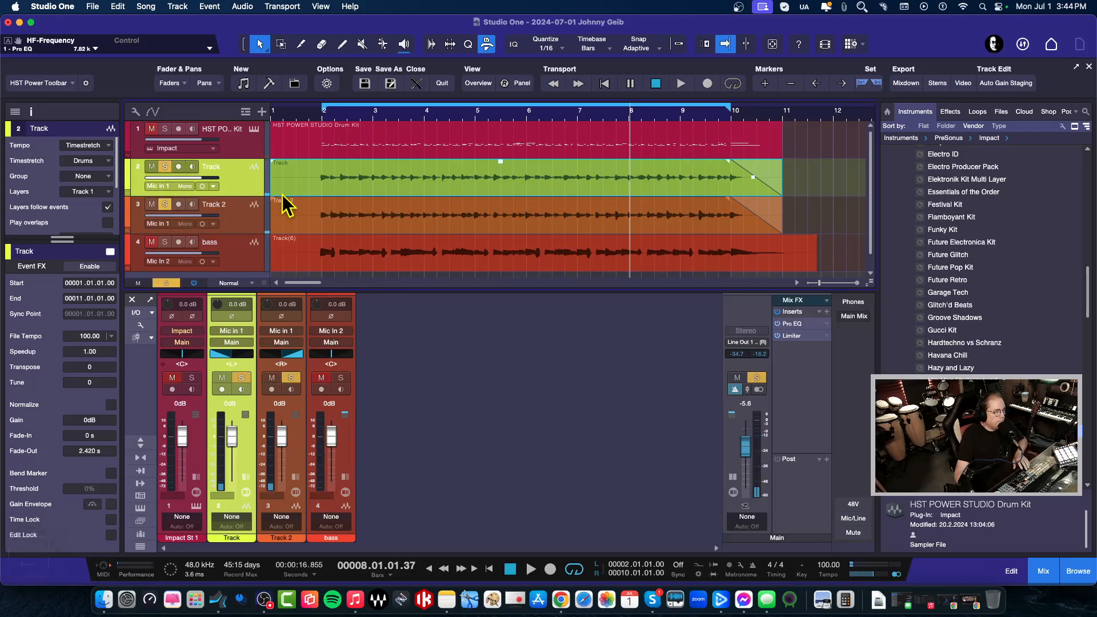
Play the soloed guitars from bar 8 and check their endings around bar 10
{"action": "key", "text": "space"}
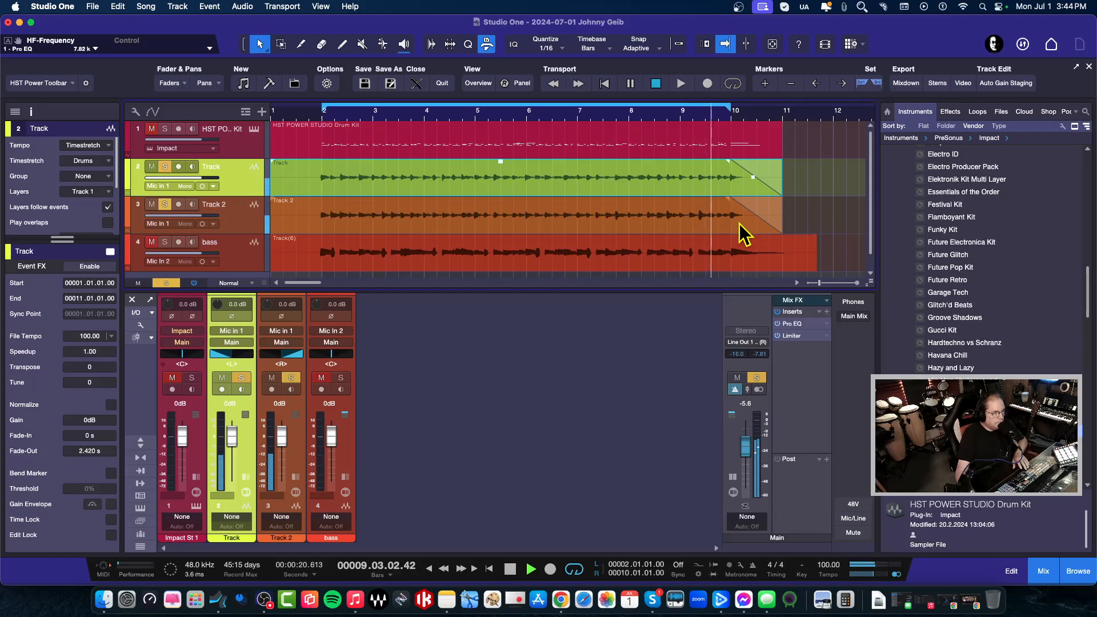
{"action": "key", "text": "space"}
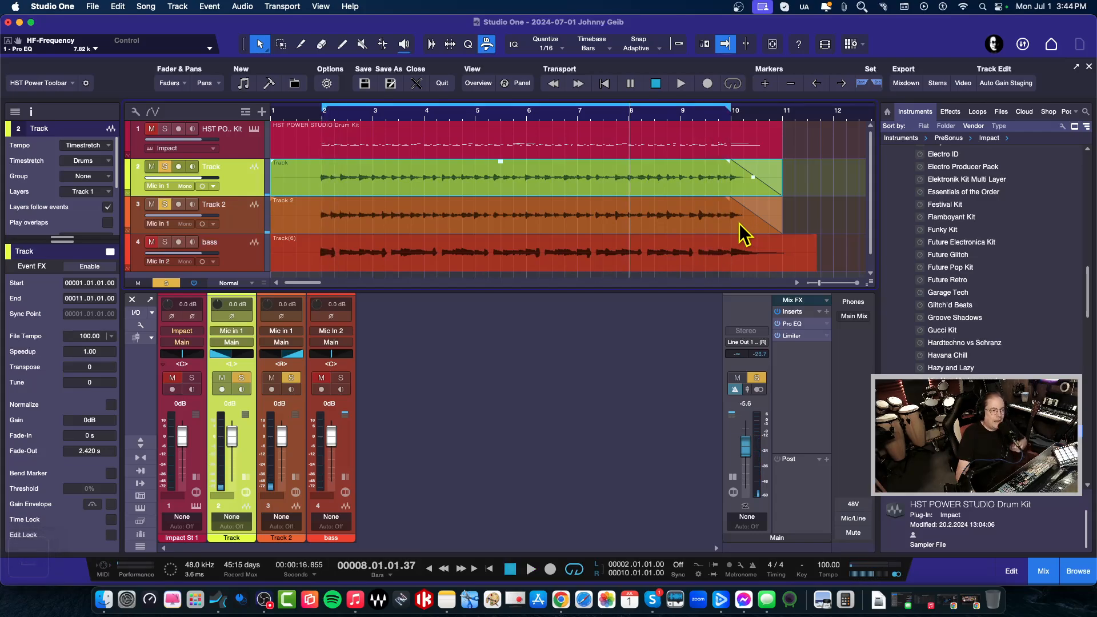
{"action": "left_click_drag", "start_coordinate": [732, 129], "coordinate": [675, 171]}
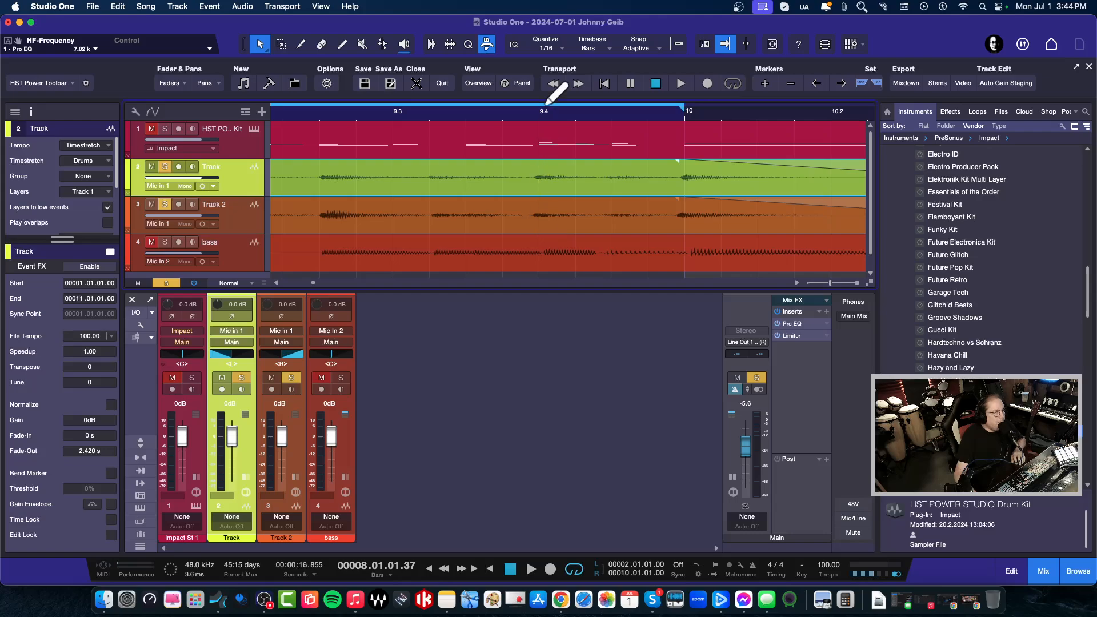
{"action": "left_click_drag", "start_coordinate": [558, 116], "coordinate": [816, 88]}
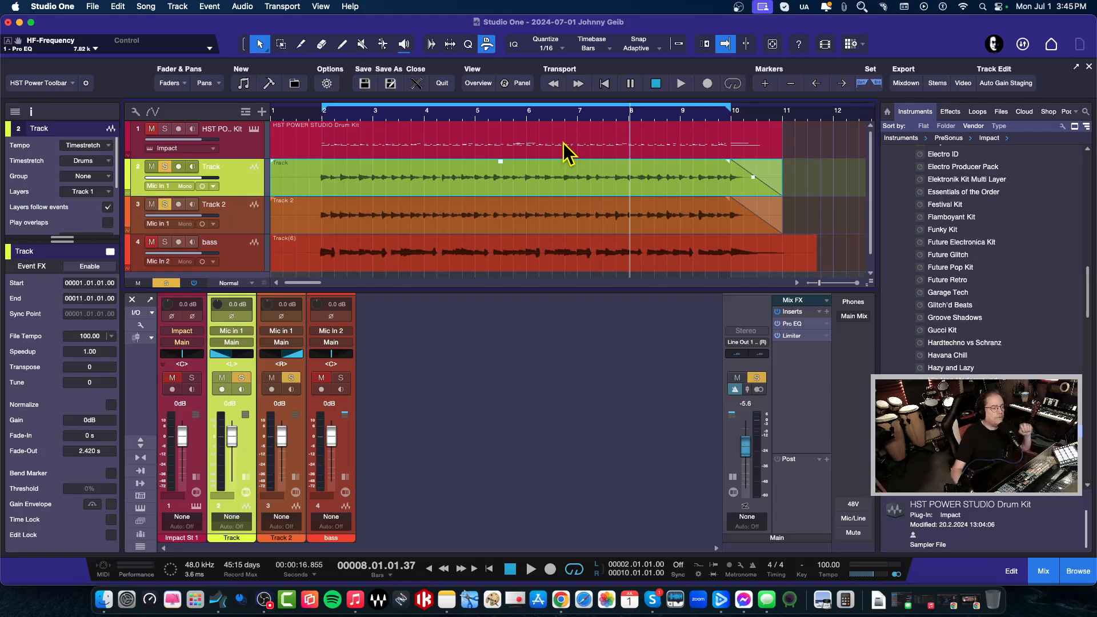
Zoom in on the song's ending around bar 10 and select Track 2
{"action": "scroll", "coordinate": [680, 137], "scroll_direction": "up", "scroll_amount": 3}
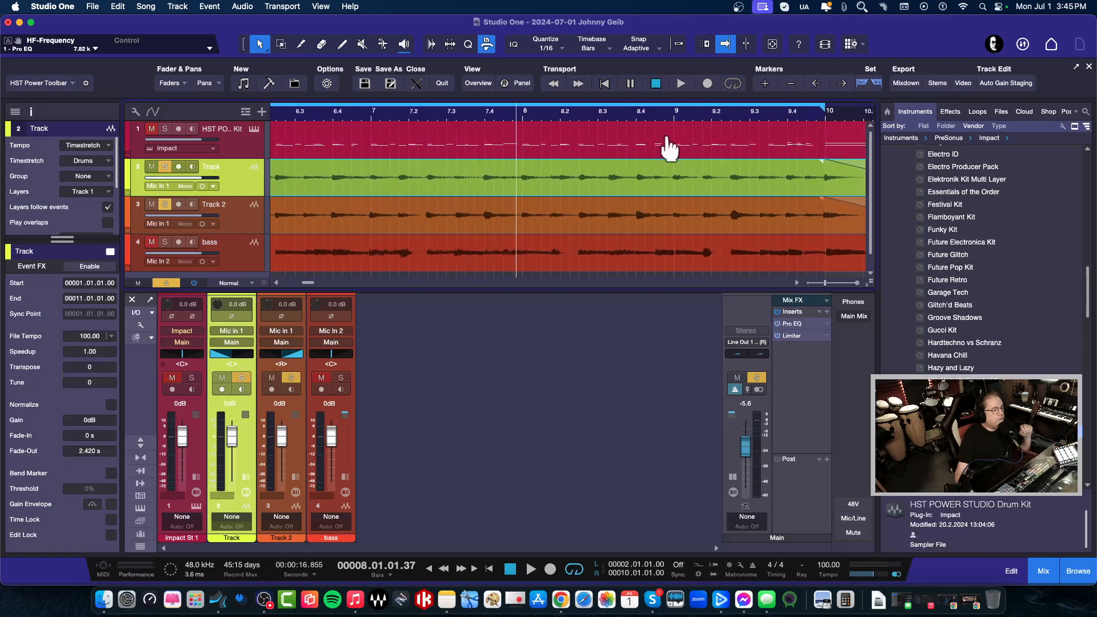
{"action": "scroll", "coordinate": [670, 149], "scroll_direction": "up", "scroll_amount": 3}
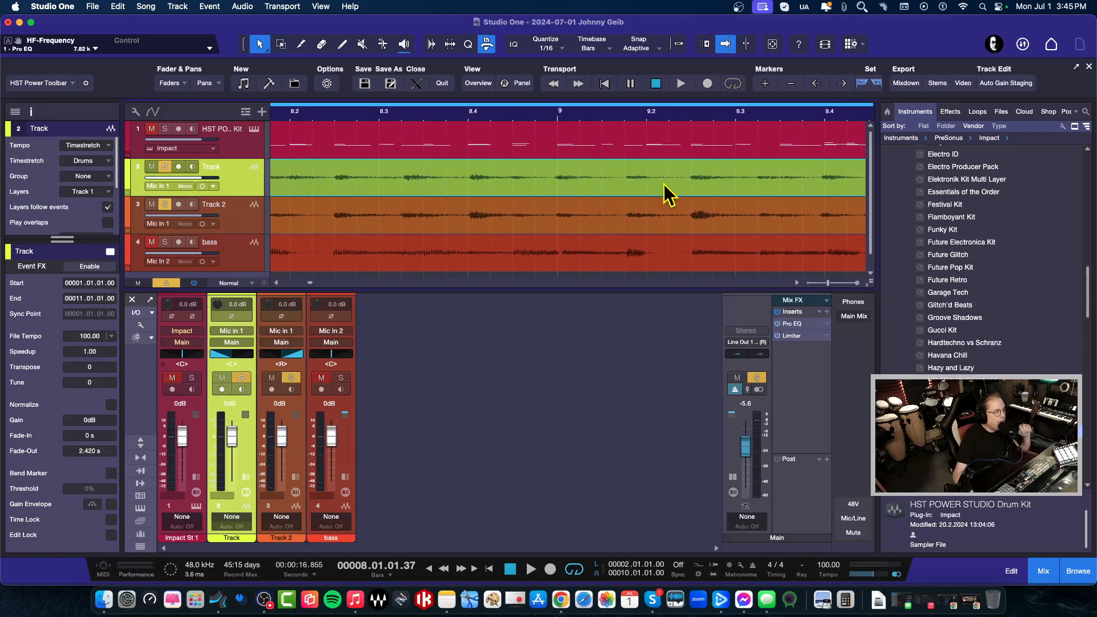
{"action": "left_click_drag", "start_coordinate": [794, 114], "coordinate": [644, 120]}
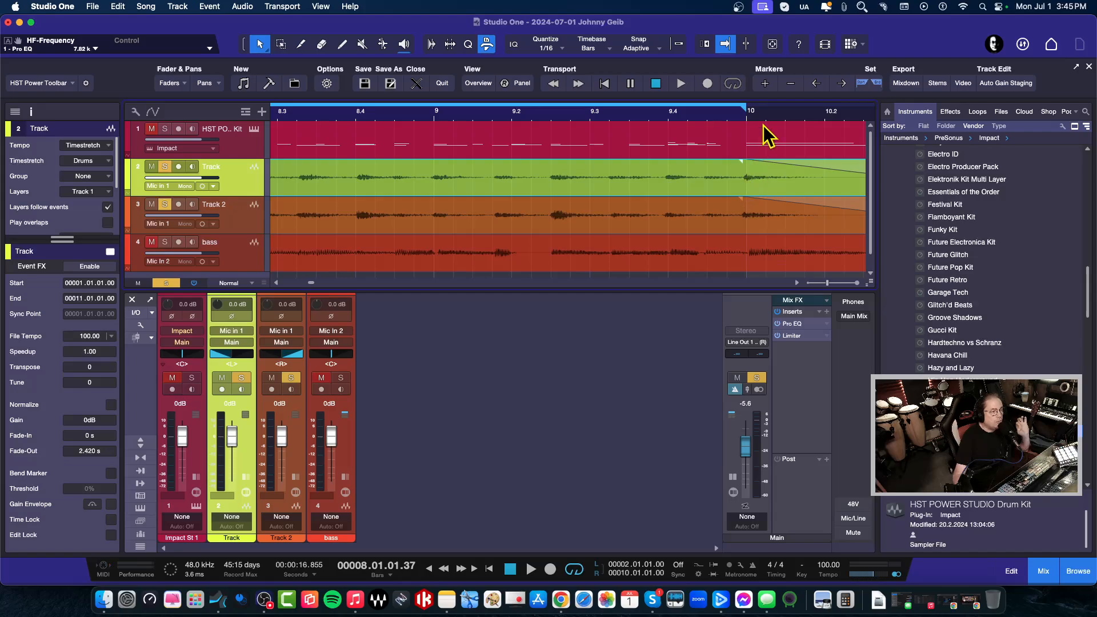
{"action": "left_click_drag", "start_coordinate": [746, 116], "coordinate": [743, 146]}
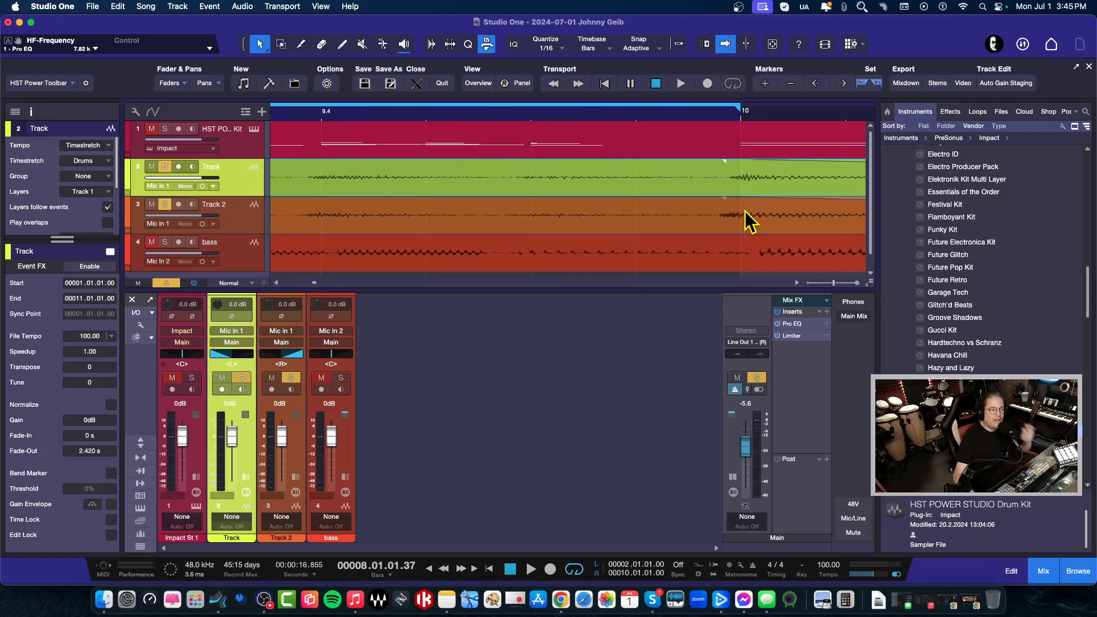
{"action": "left_click", "coordinate": [242, 226]}
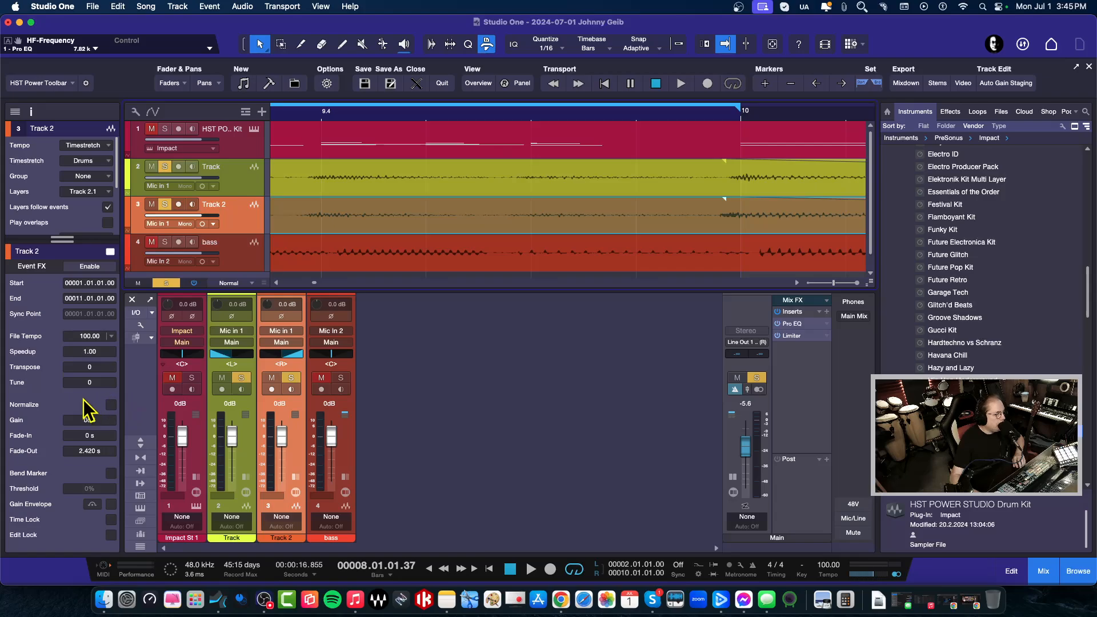
Enable bend markers on Track 2 and stretch its ending onto bar 10
{"action": "left_click", "coordinate": [110, 473]}
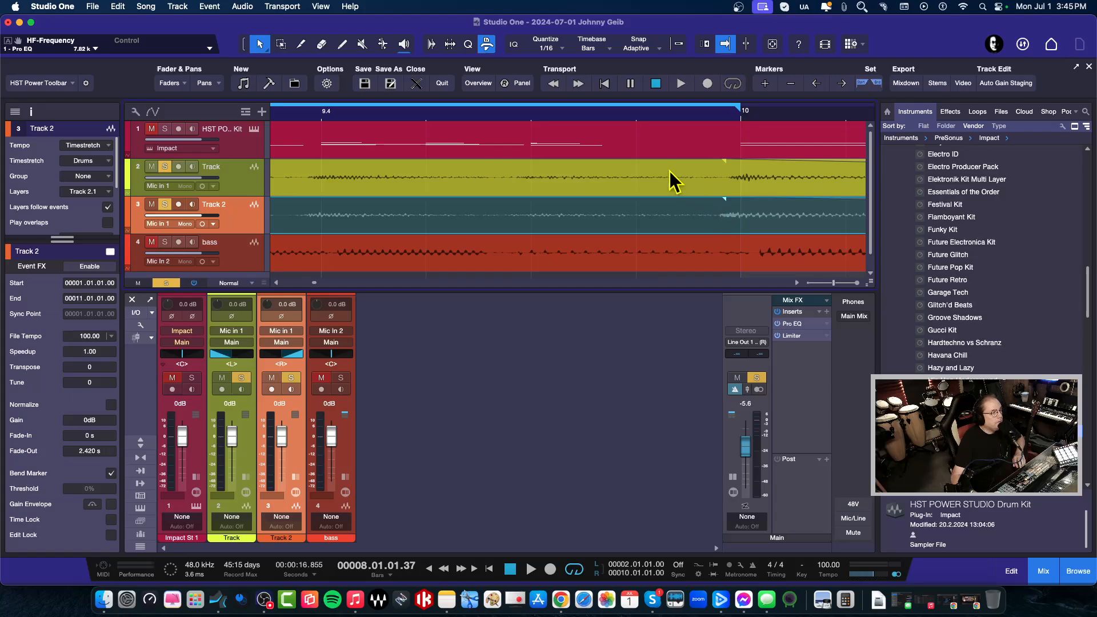
{"action": "left_click", "coordinate": [382, 45]}
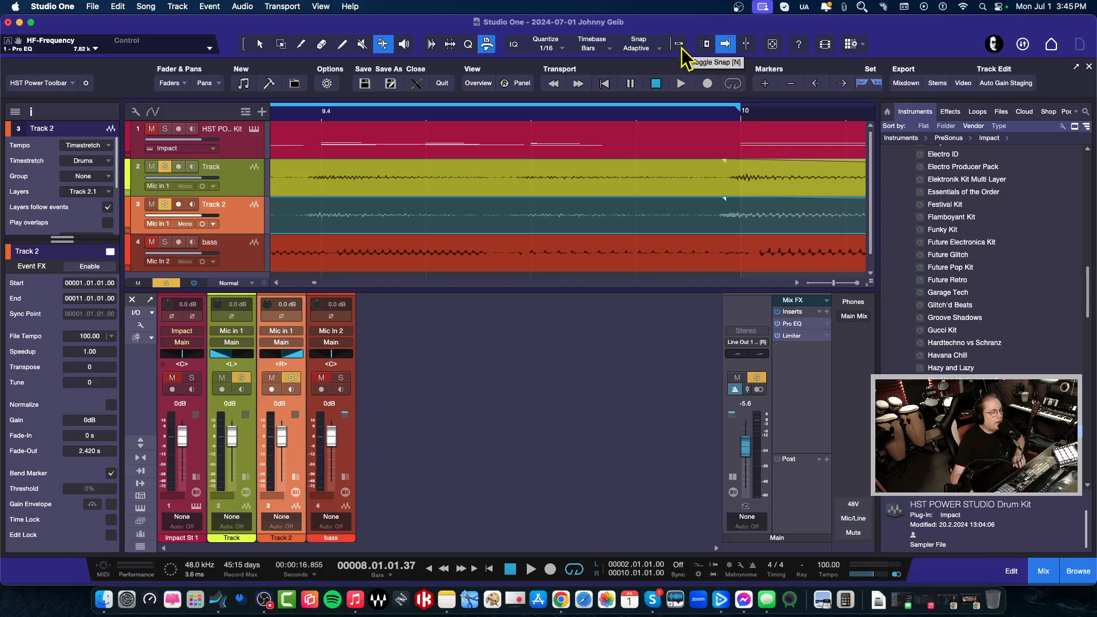
{"action": "left_click", "coordinate": [722, 221]}
{"action": "left_click_drag", "start_coordinate": [723, 233], "coordinate": [753, 233]}
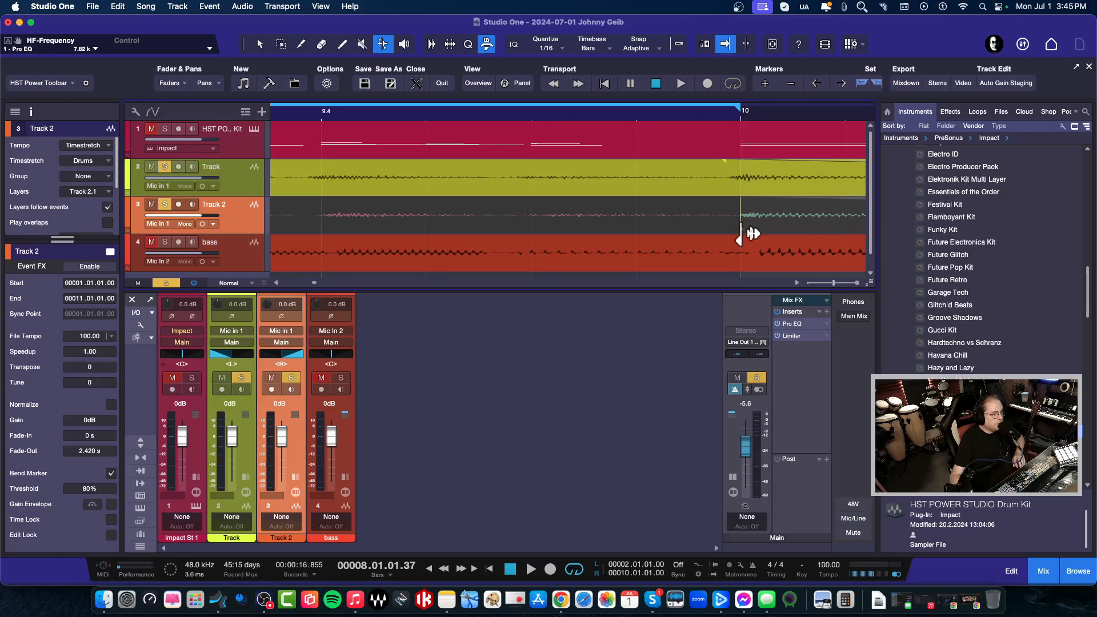
Enable bend markers on the Track guitar and stretch its final note onto bar 10
{"action": "left_click", "coordinate": [733, 175]}
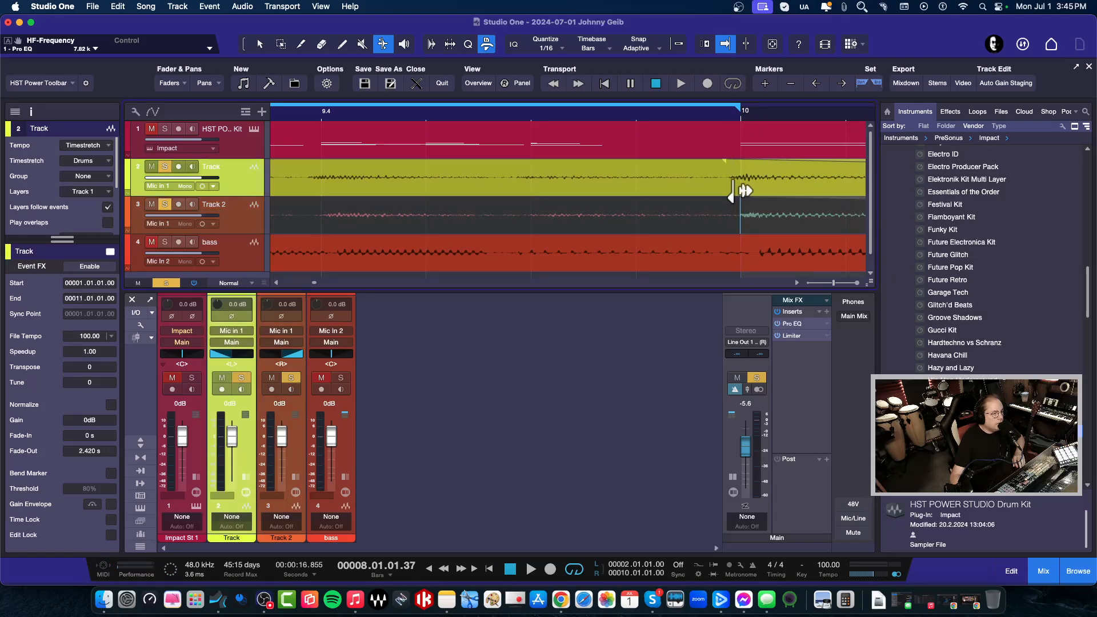
{"action": "left_click", "coordinate": [111, 473]}
{"action": "left_click", "coordinate": [111, 473]}
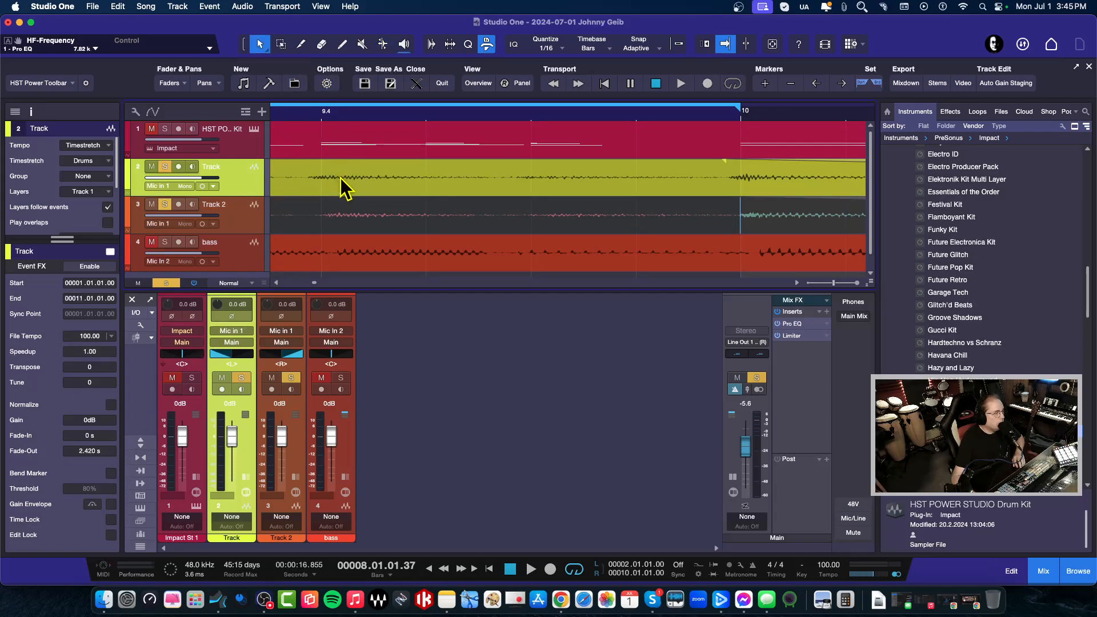
{"action": "left_click", "coordinate": [340, 177]}
{"action": "left_click", "coordinate": [111, 405]}
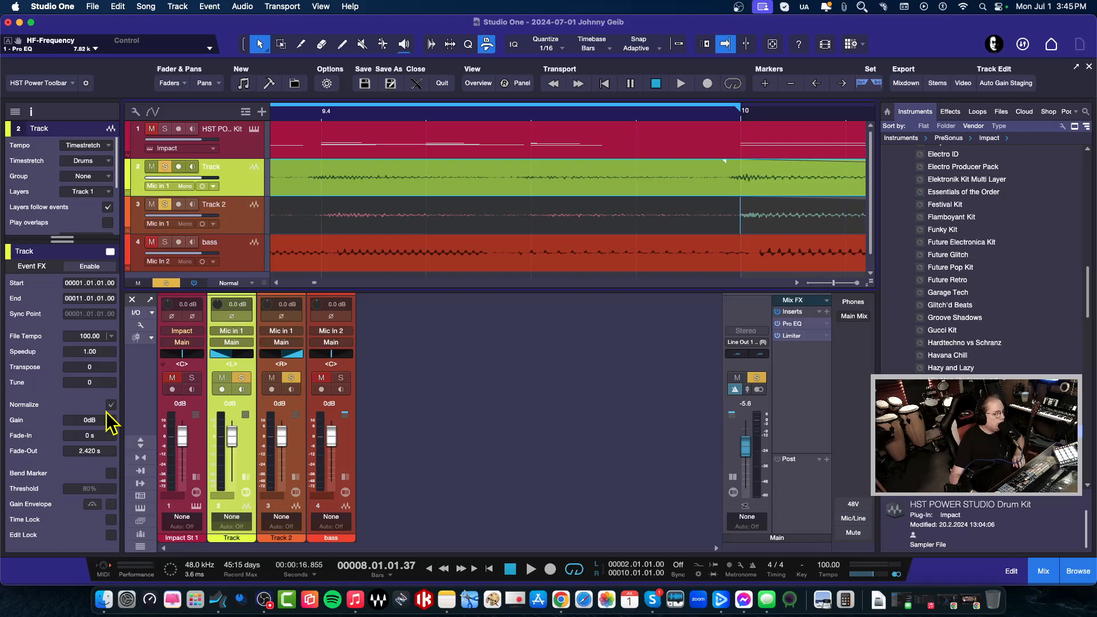
{"action": "left_click", "coordinate": [111, 476]}
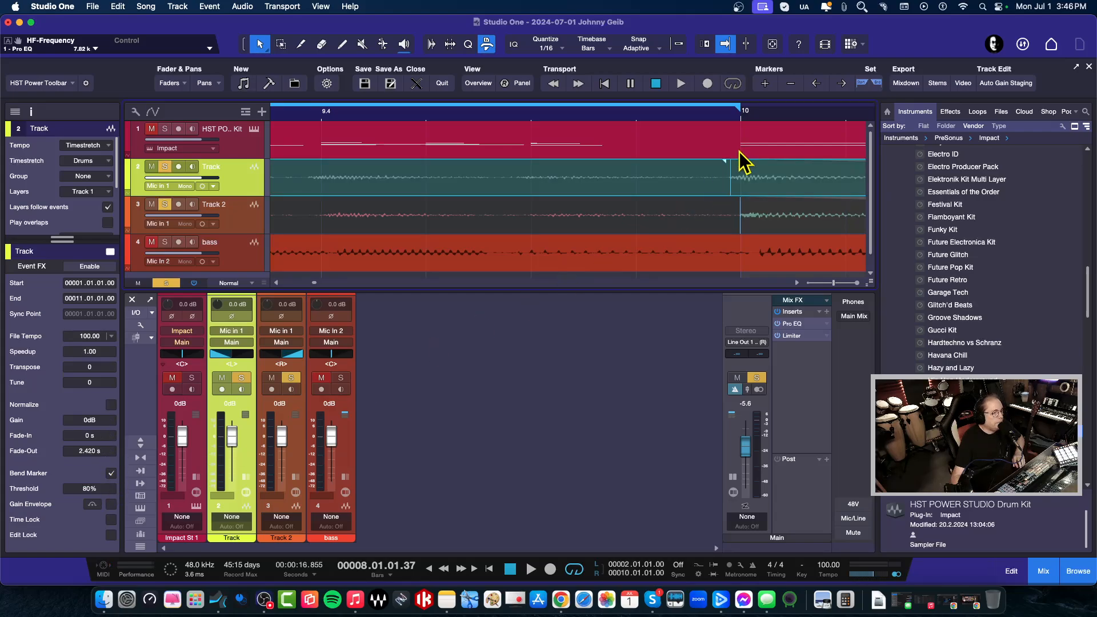
{"action": "left_click", "coordinate": [383, 44]}
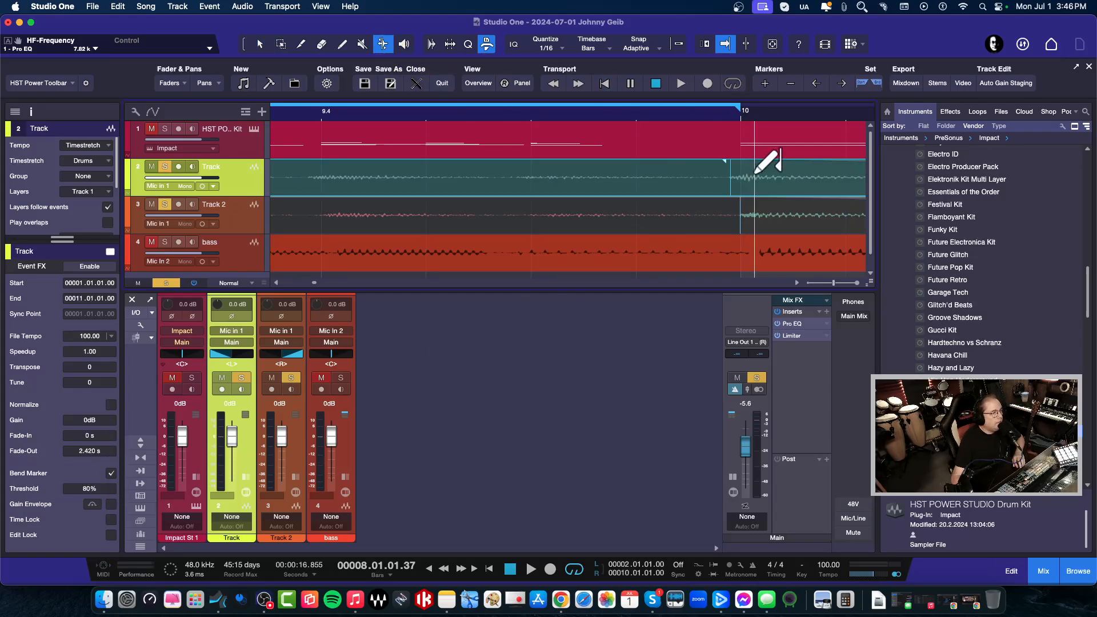
{"action": "left_click", "coordinate": [731, 193]}
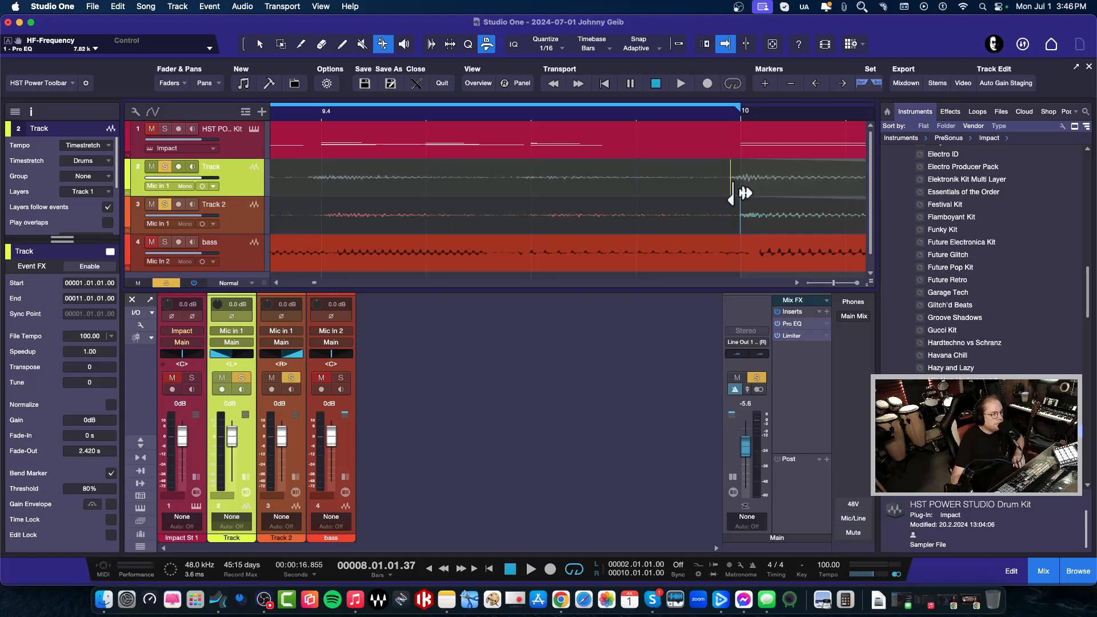
{"action": "left_click_drag", "start_coordinate": [732, 195], "coordinate": [741, 193]}
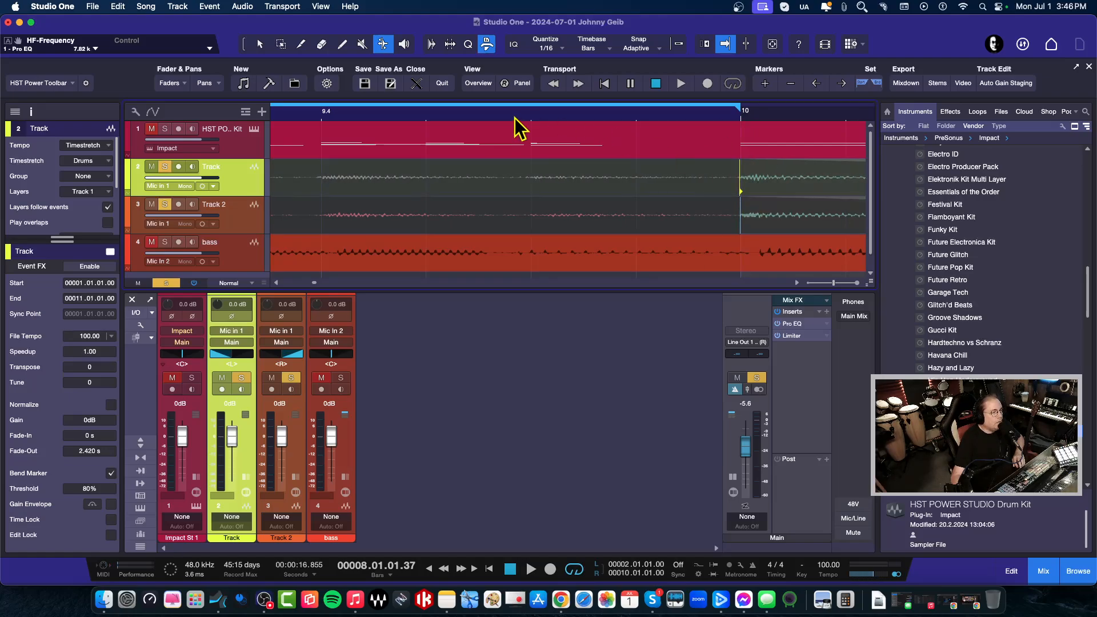
{"action": "left_click_drag", "start_coordinate": [524, 117], "coordinate": [673, 97]}
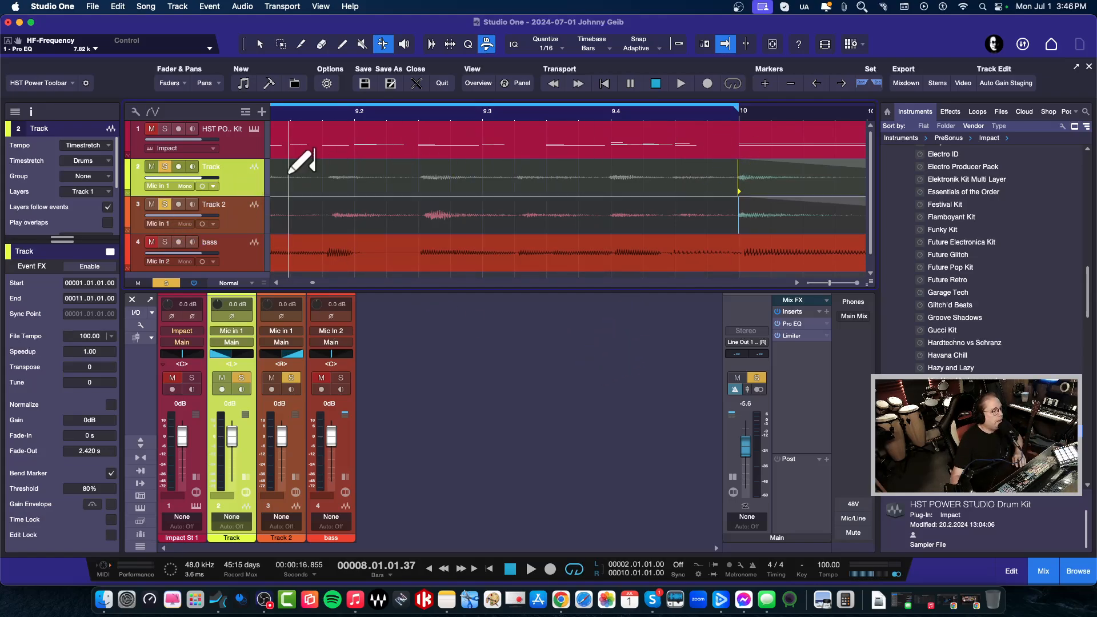
Switch back to the arrow tool and hide bend markers on both guitar tracks
{"action": "left_click", "coordinate": [260, 44]}
{"action": "left_click", "coordinate": [343, 182]}
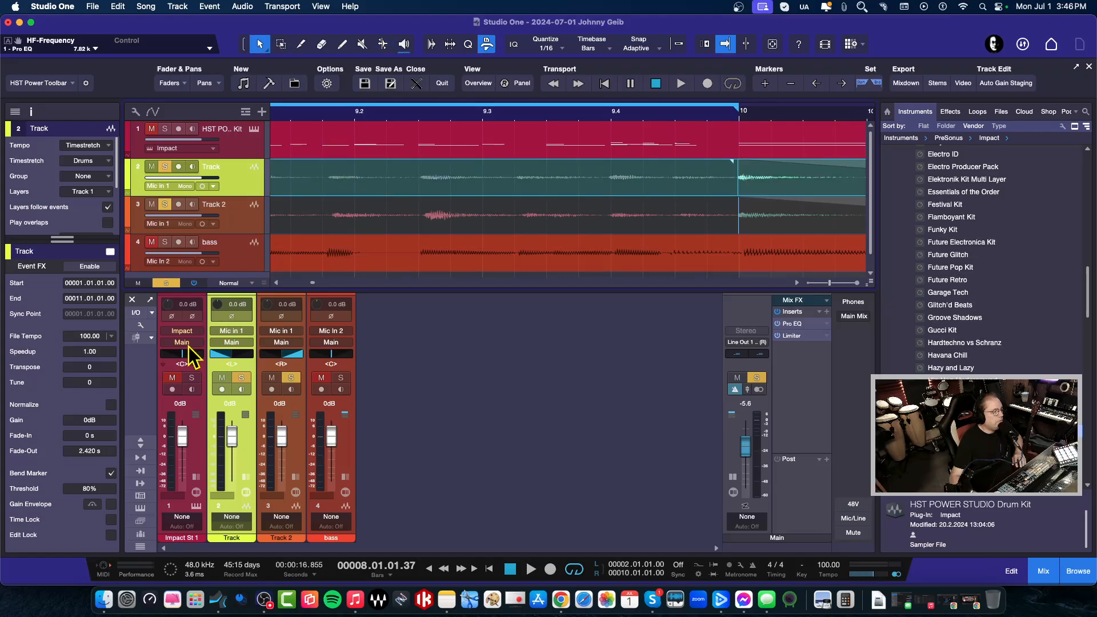
{"action": "left_click", "coordinate": [111, 473]}
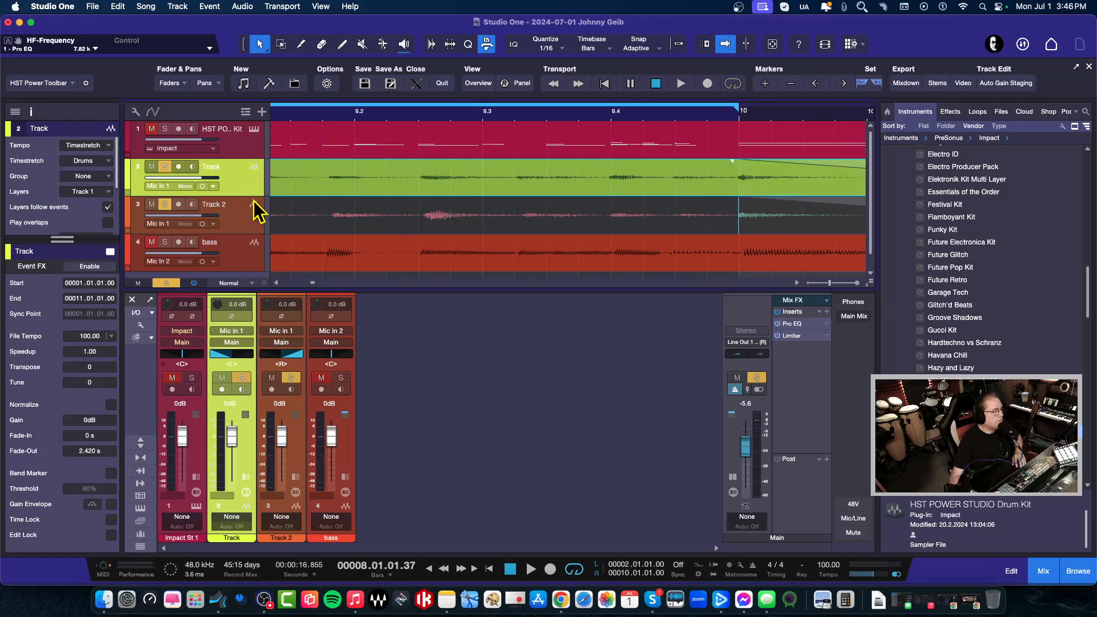
{"action": "left_click", "coordinate": [357, 226]}
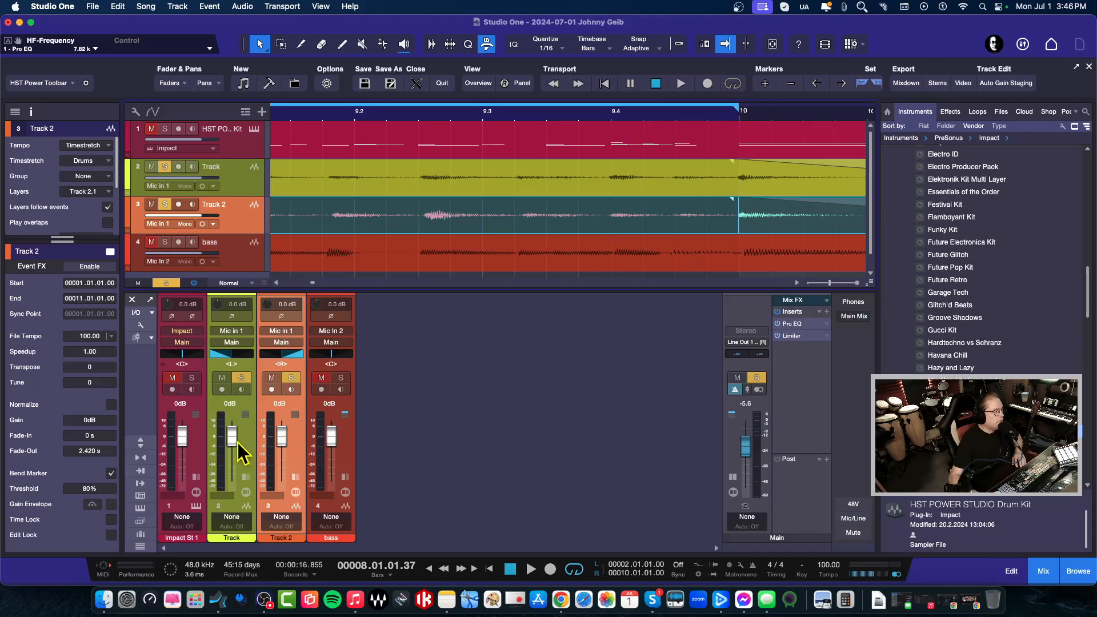
{"action": "left_click", "coordinate": [111, 473]}
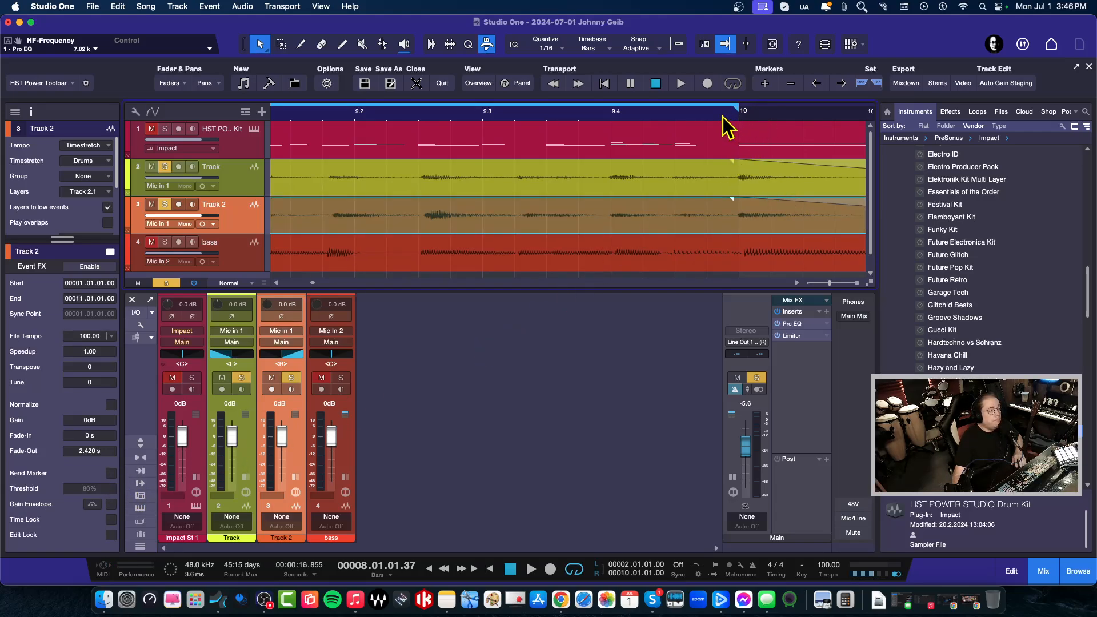
Play from just before bar 7 to hear the aligned endings, then unsolo the guitars and replay
{"action": "left_click_drag", "start_coordinate": [722, 117], "coordinate": [762, 87]}
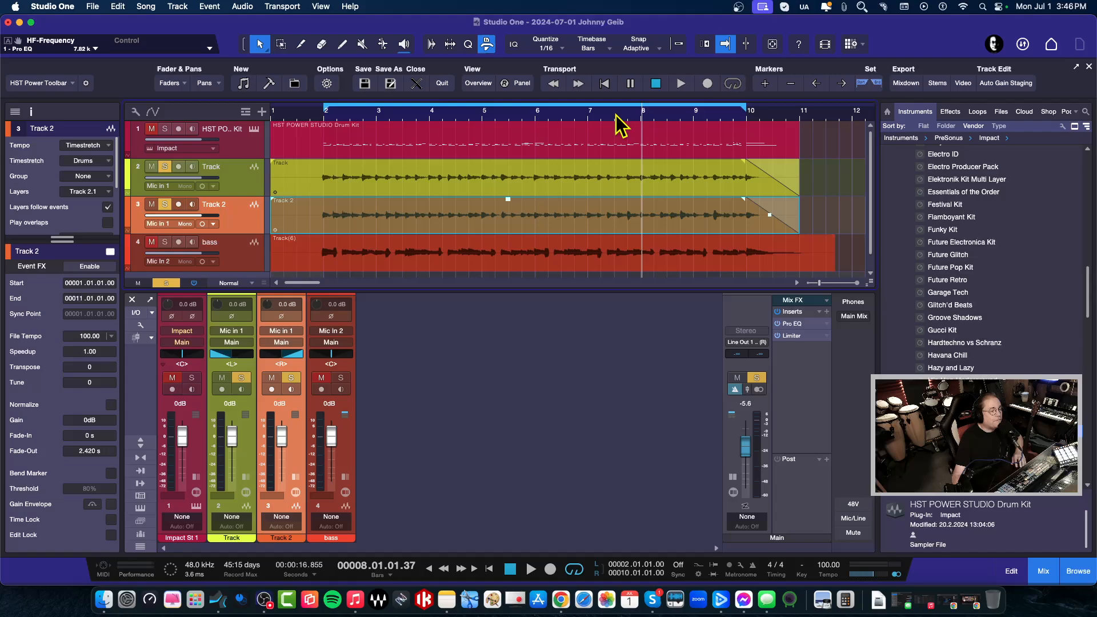
{"action": "left_click", "coordinate": [587, 117]}
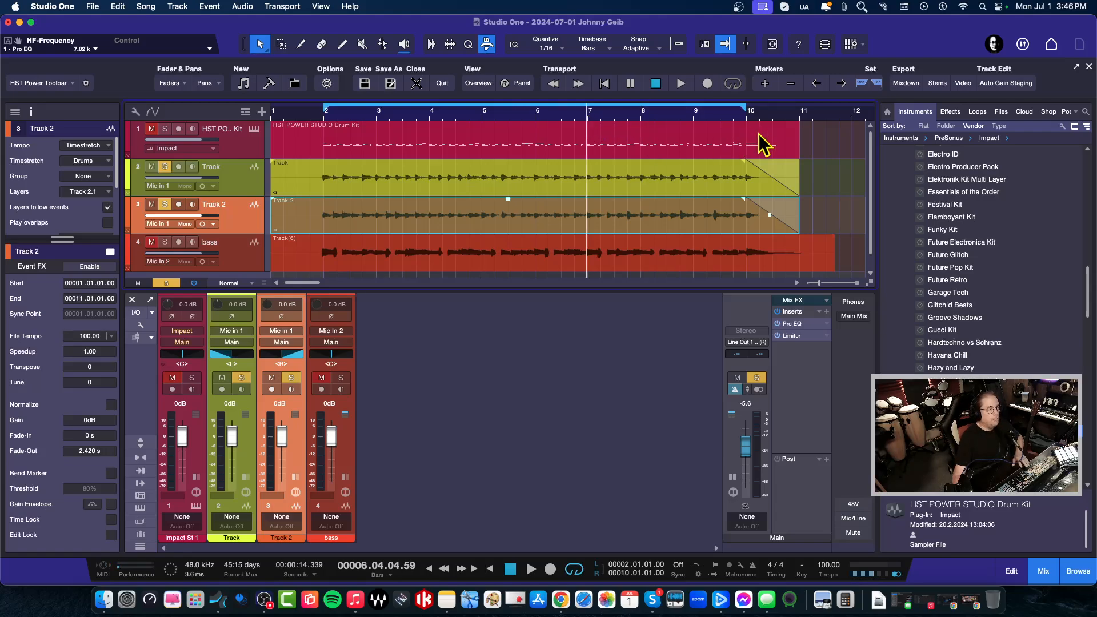
{"action": "key", "text": "space"}
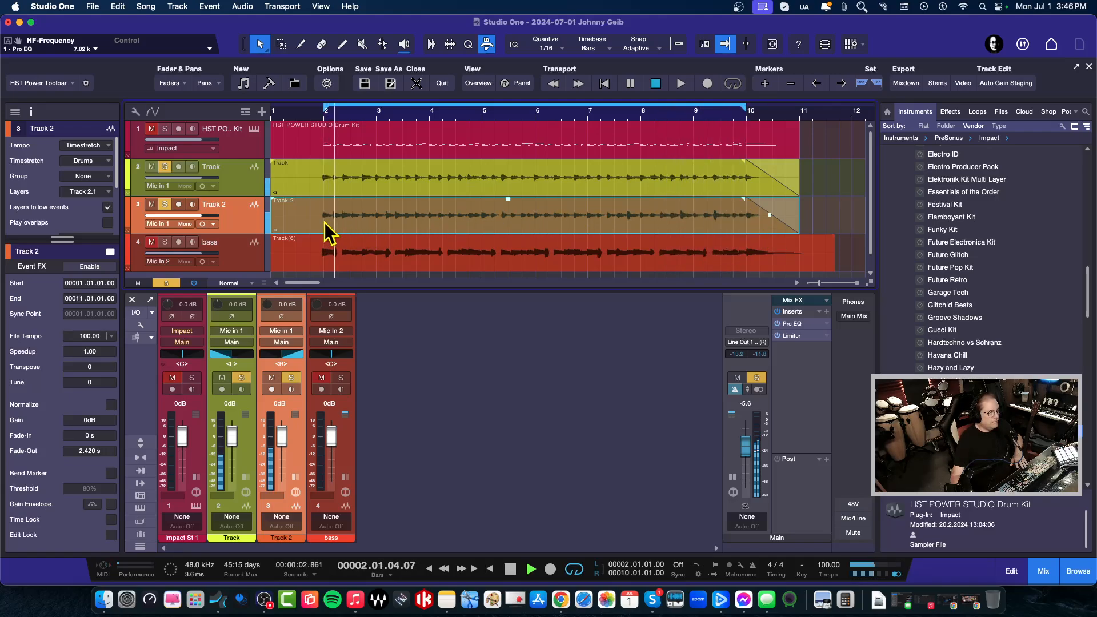
{"action": "key", "text": "space"}
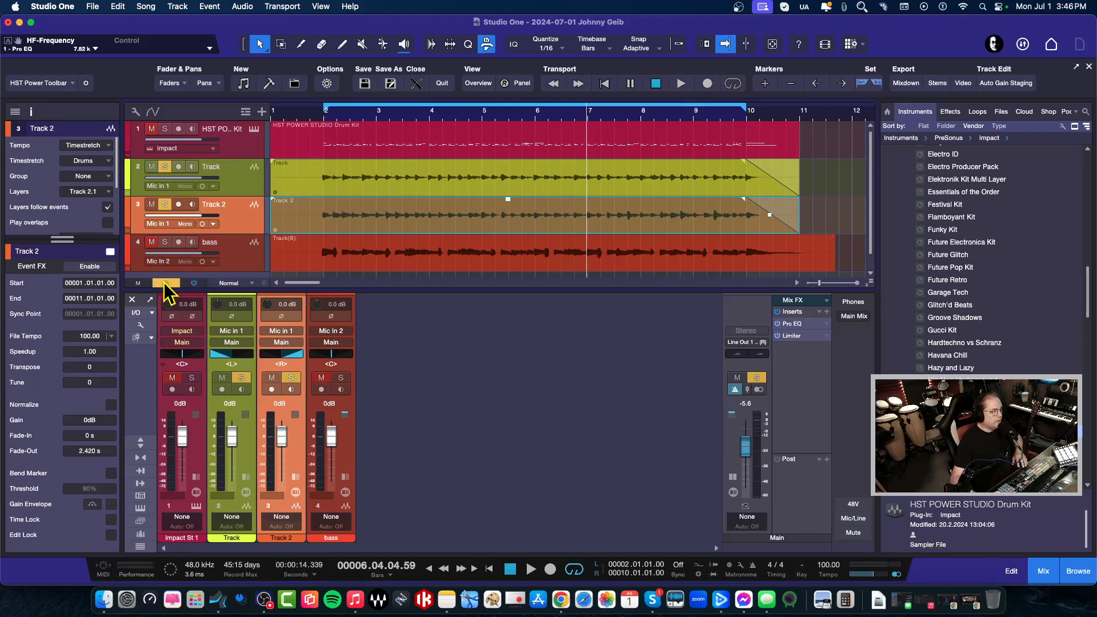
{"action": "left_click", "coordinate": [165, 283]}
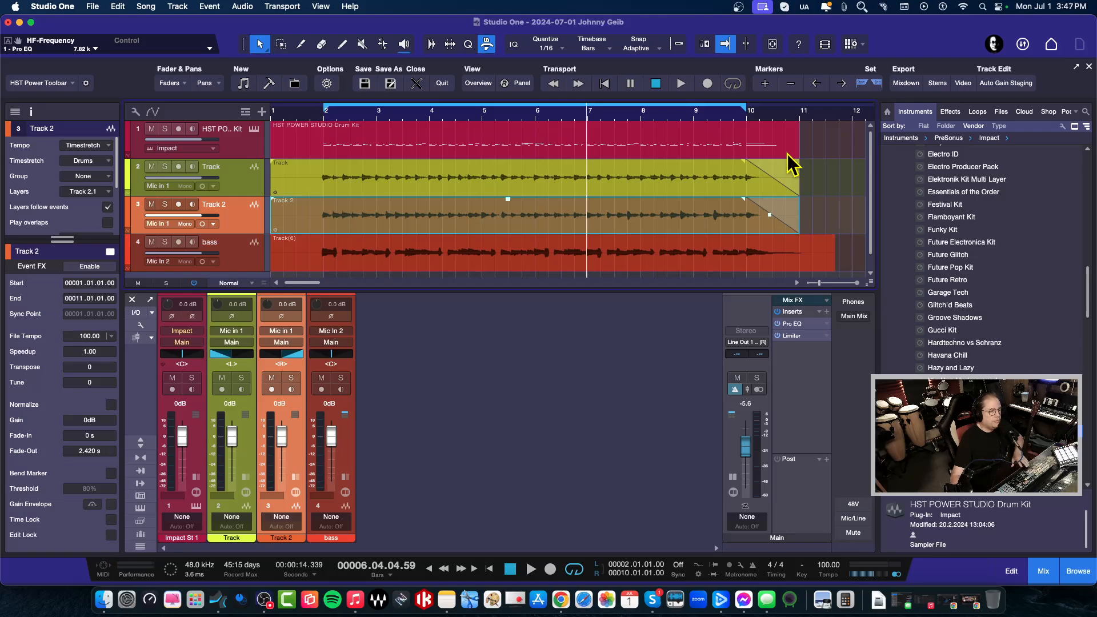
{"action": "key", "text": "space"}
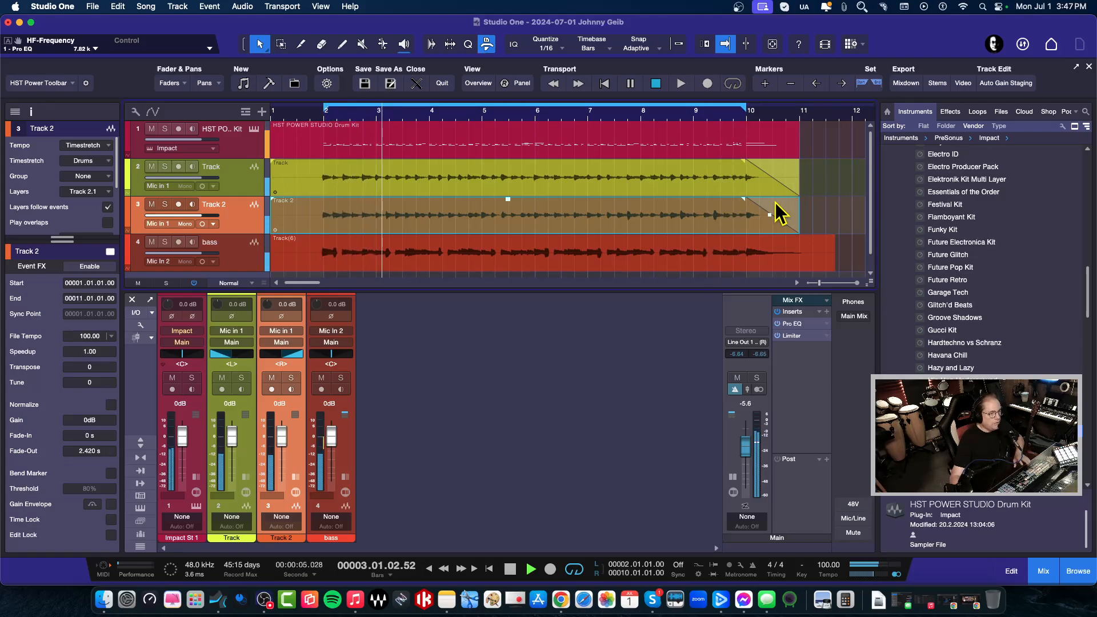
{"action": "key", "text": "space"}
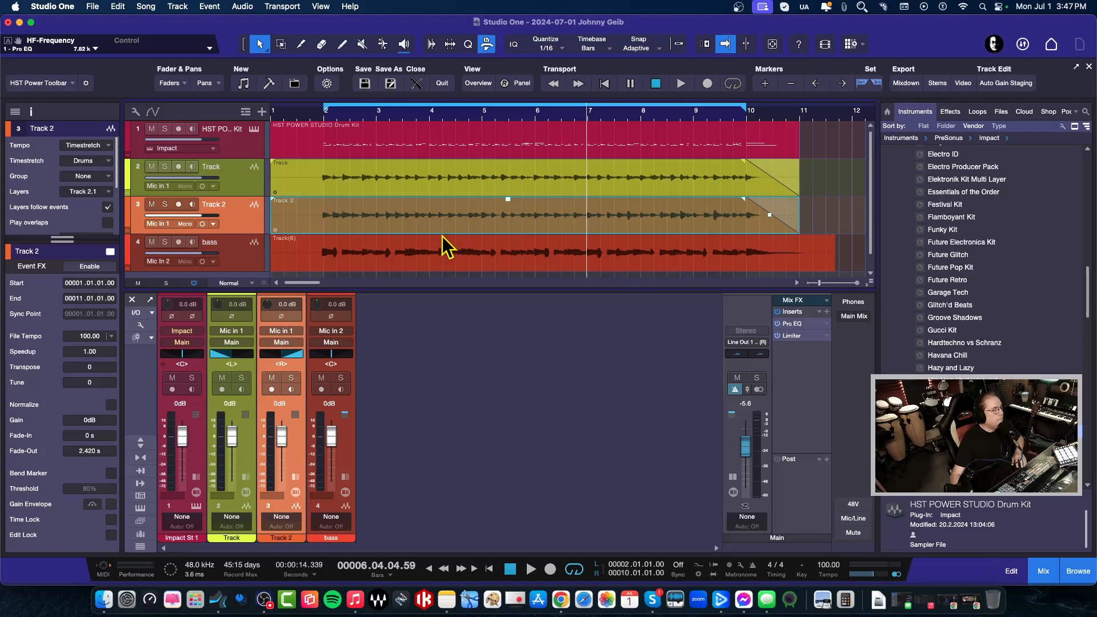
Reveal the Inspector's Delay setting, enable return-to-start, and play from bar 2
{"action": "left_click", "coordinate": [321, 117]}
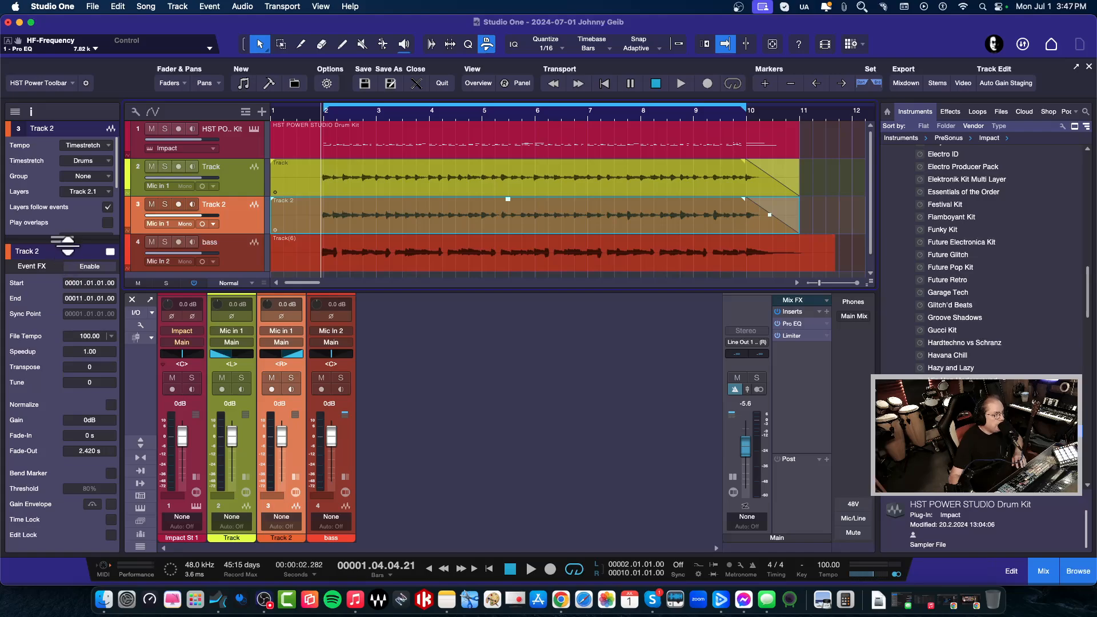
{"action": "left_click_drag", "start_coordinate": [67, 240], "coordinate": [67, 337]}
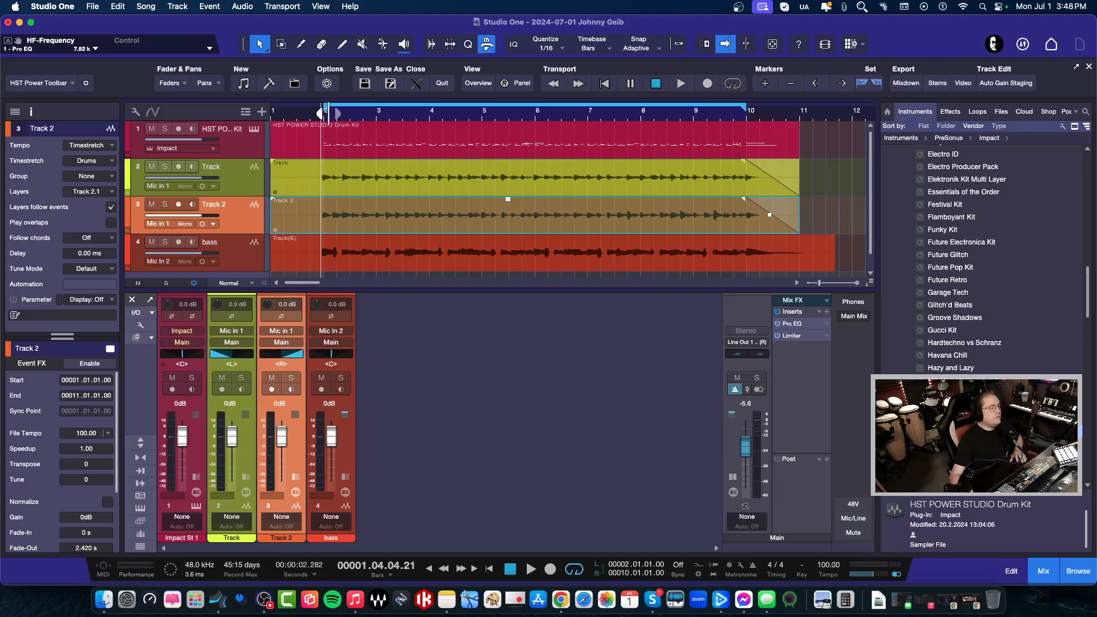
{"action": "left_click", "coordinate": [324, 112]}
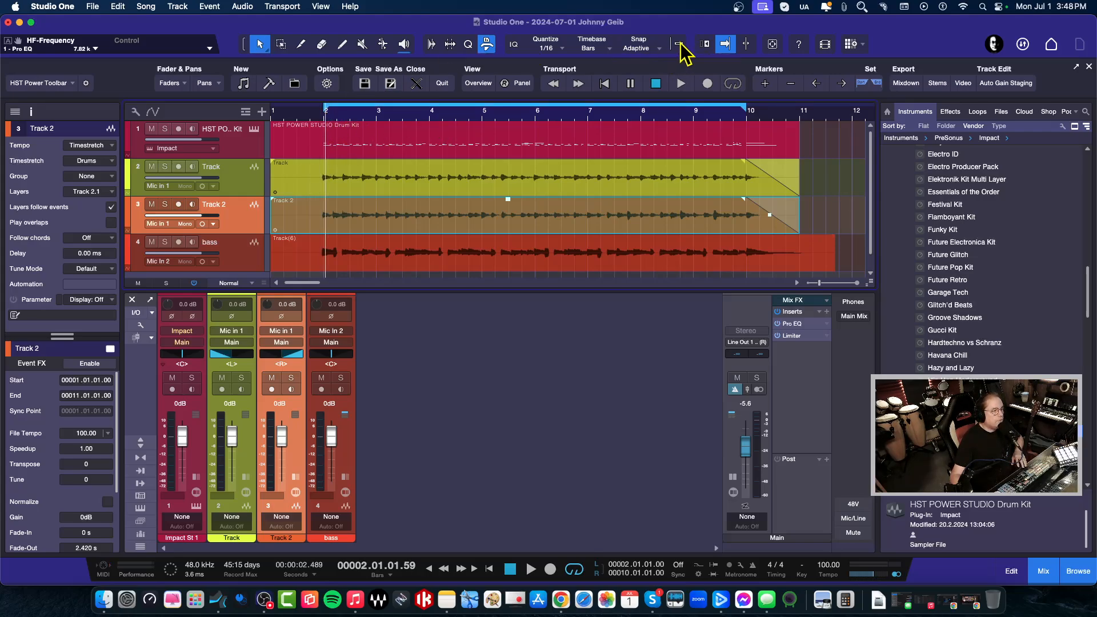
{"action": "left_click", "coordinate": [677, 43]}
{"action": "left_click", "coordinate": [402, 116]}
{"action": "left_click", "coordinate": [325, 118]}
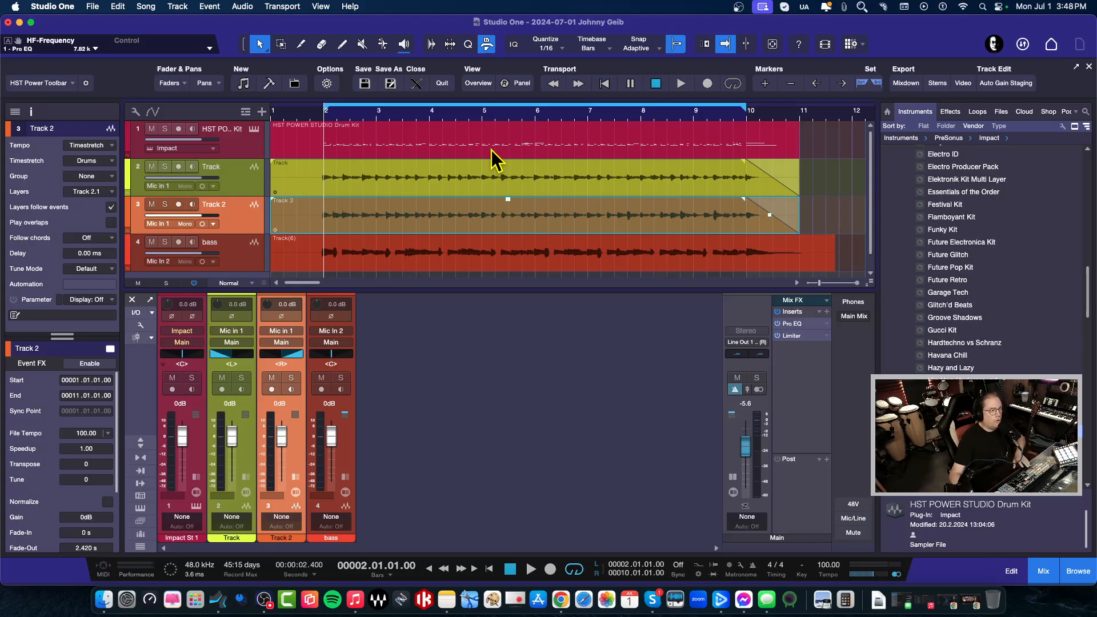
{"action": "key", "text": "space"}
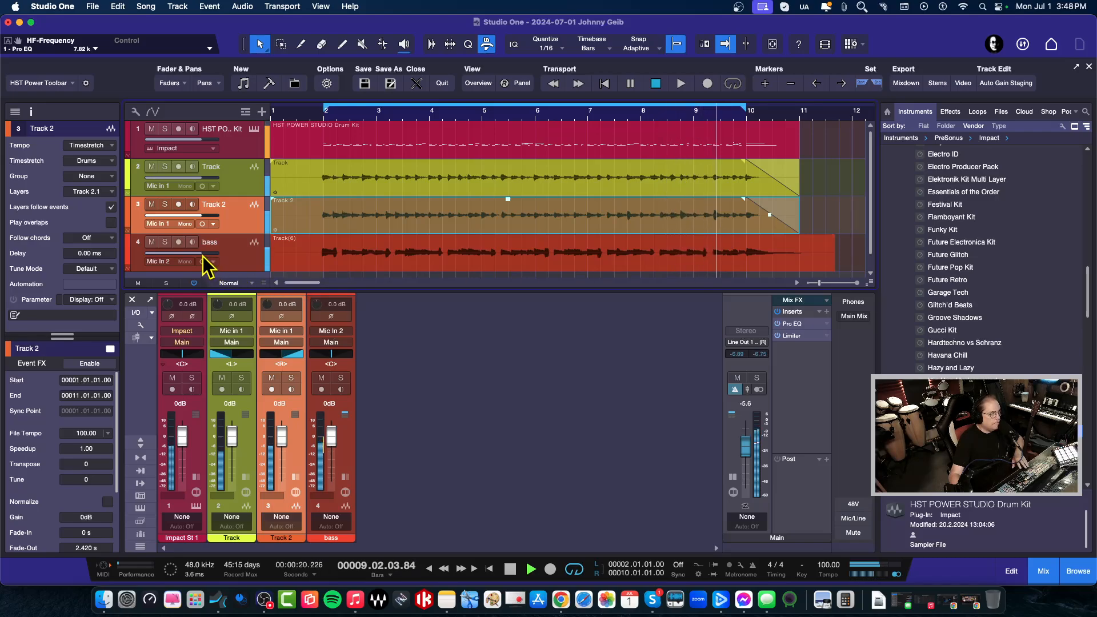
Pull the bass volume down to -5.8 dB, stop playback, and select the Impact drum track
{"action": "left_click_drag", "start_coordinate": [201, 253], "coordinate": [193, 255]}
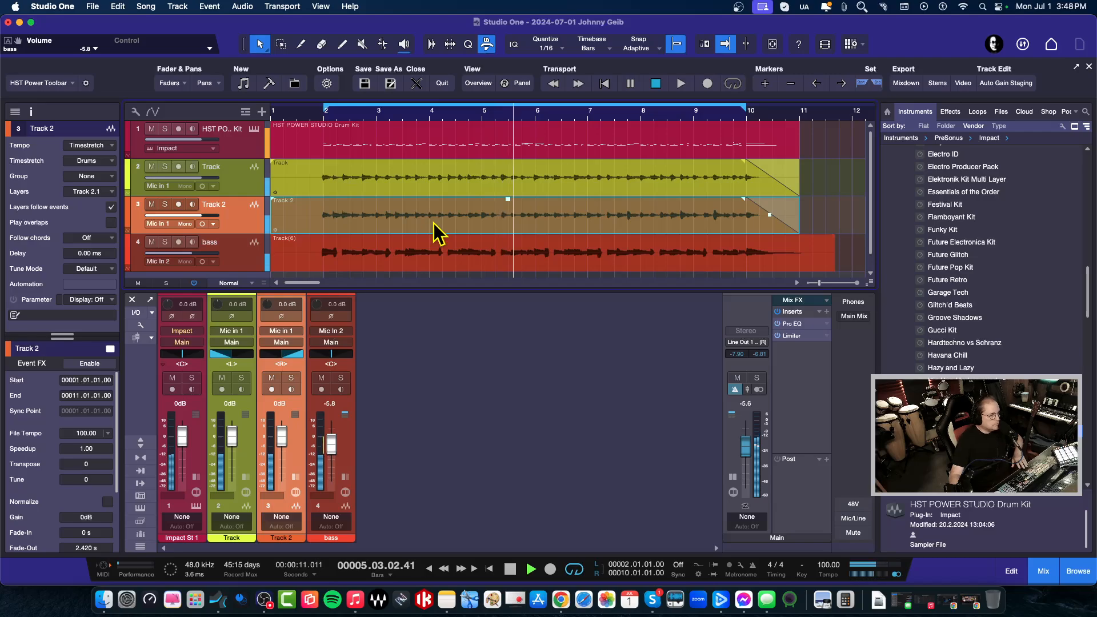
{"action": "key", "text": "space"}
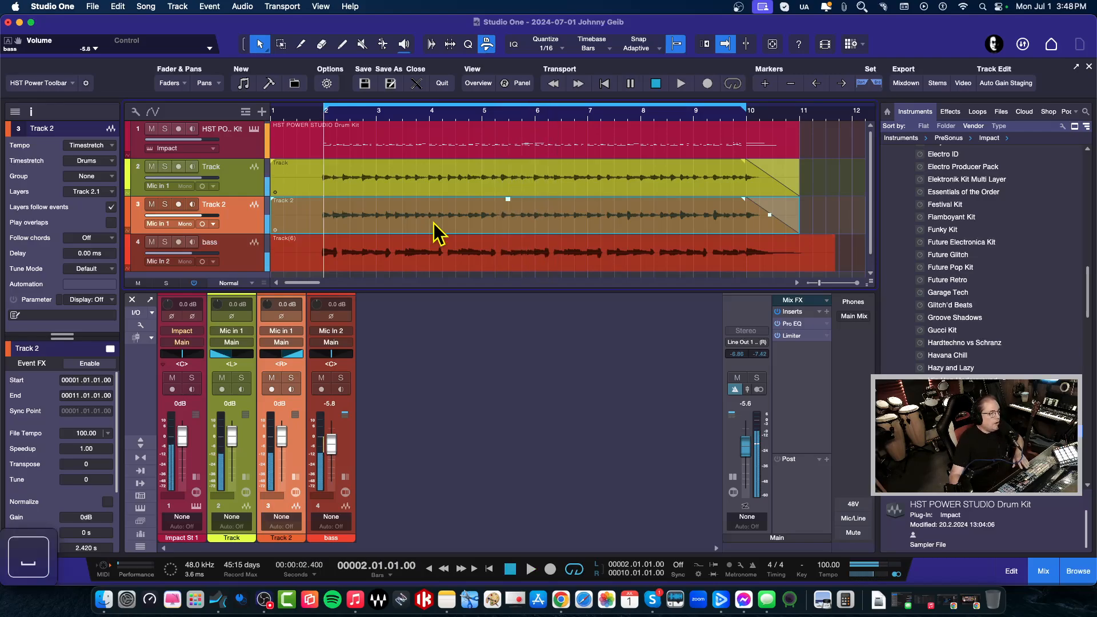
{"action": "left_click", "coordinate": [245, 151]}
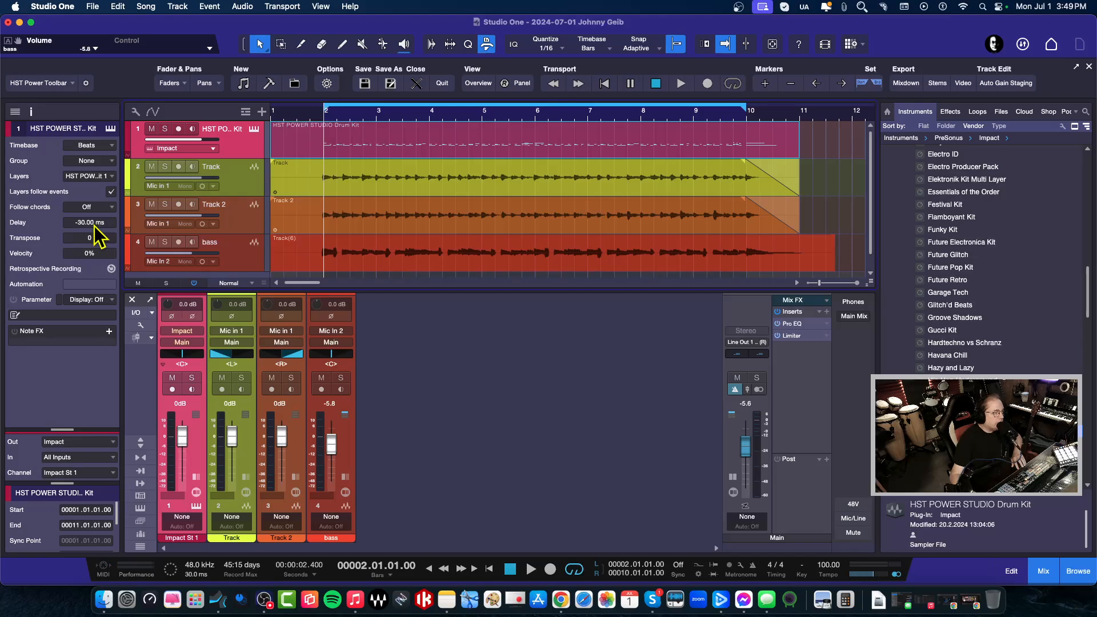
Play from bar 1 beat 3 and change the drum Delay from -30 ms to -20 ms
{"action": "left_click", "coordinate": [295, 112]}
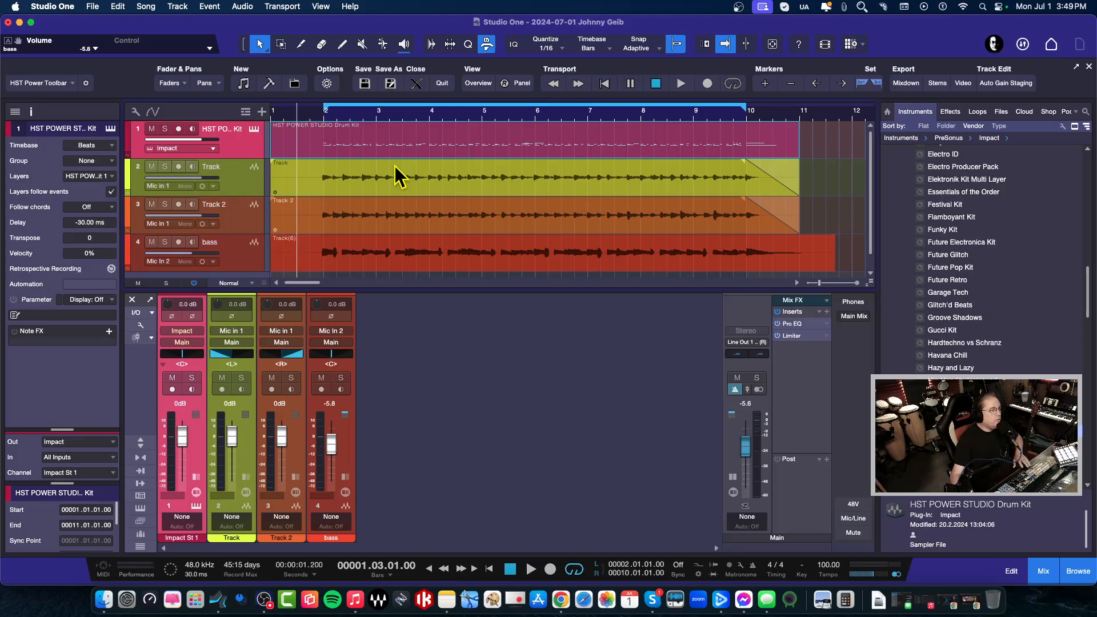
{"action": "key", "text": "space"}
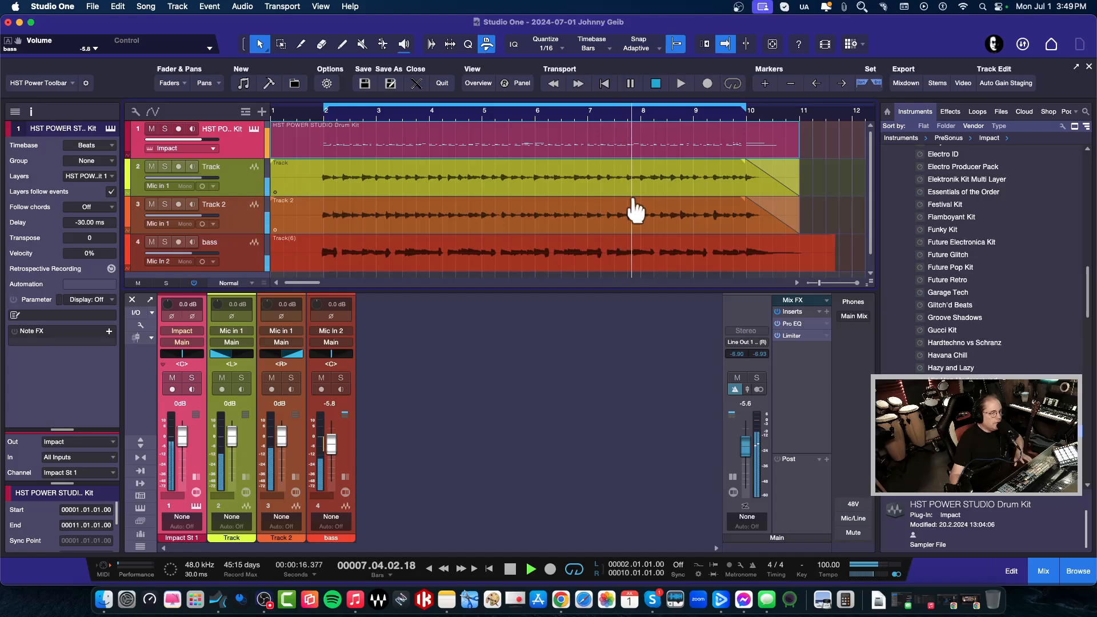
{"action": "key", "text": "space"}
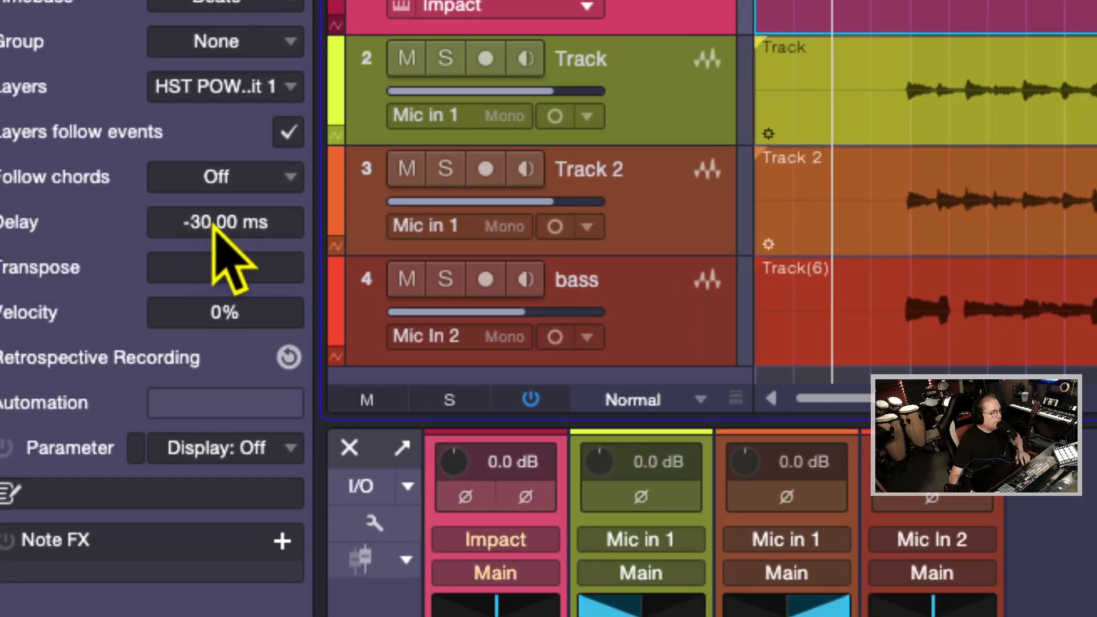
{"action": "scroll", "coordinate": [77, 224], "scroll_direction": "down", "scroll_amount": 2}
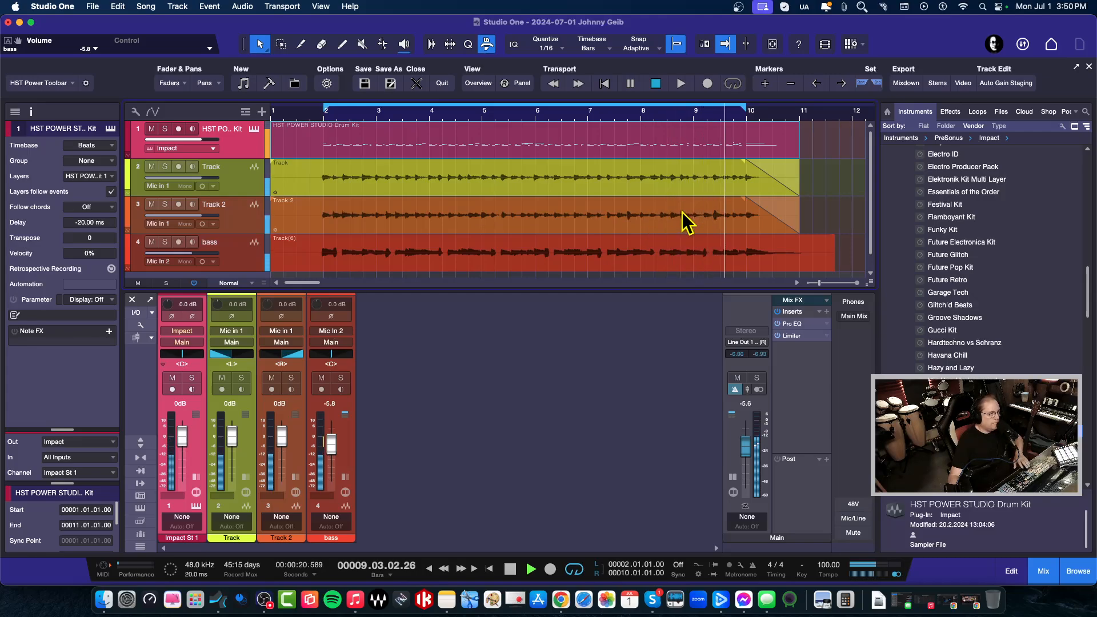
Set the drum track's Delay to -10.00 ms and play the song to check the timing
{"action": "key", "text": "space"}
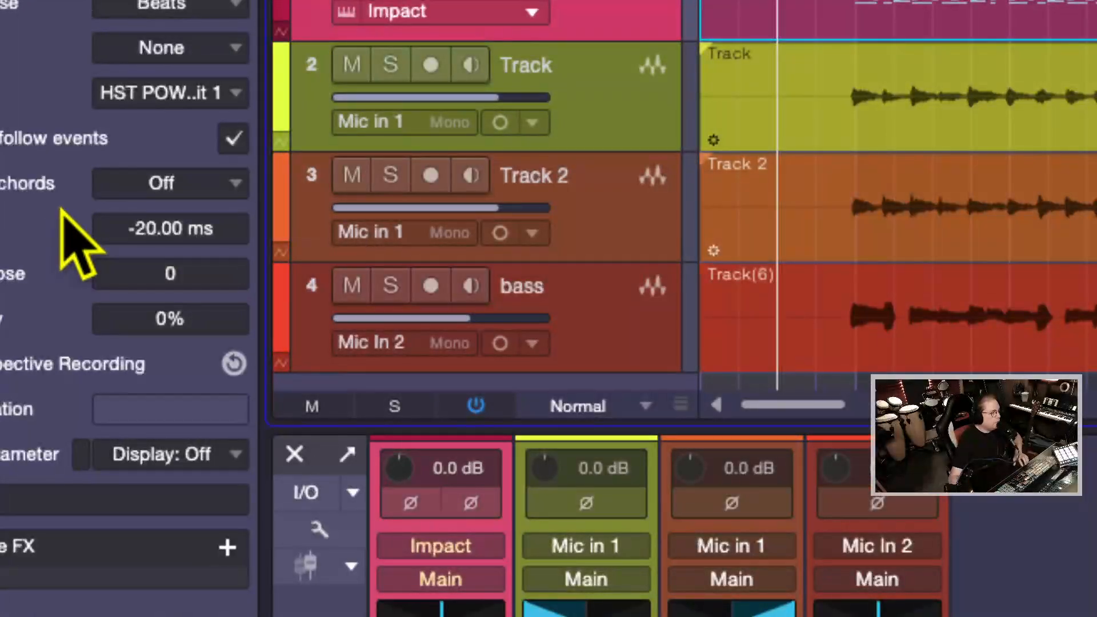
{"action": "scroll", "coordinate": [150, 235], "scroll_direction": "down", "scroll_amount": 2}
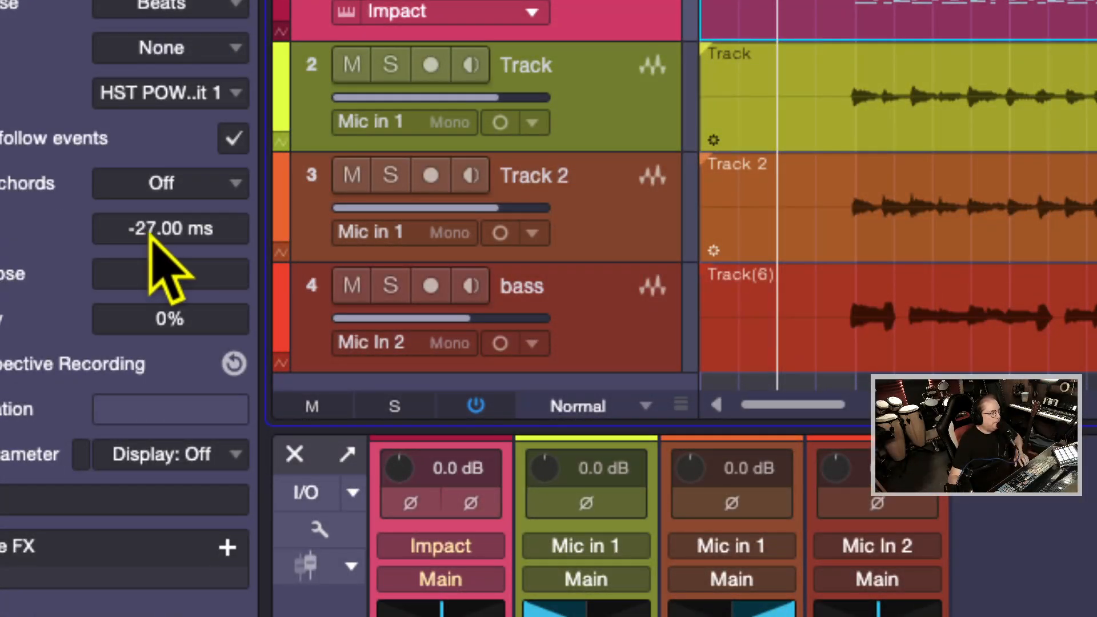
{"action": "scroll", "coordinate": [150, 233], "scroll_direction": "up", "scroll_amount": 3}
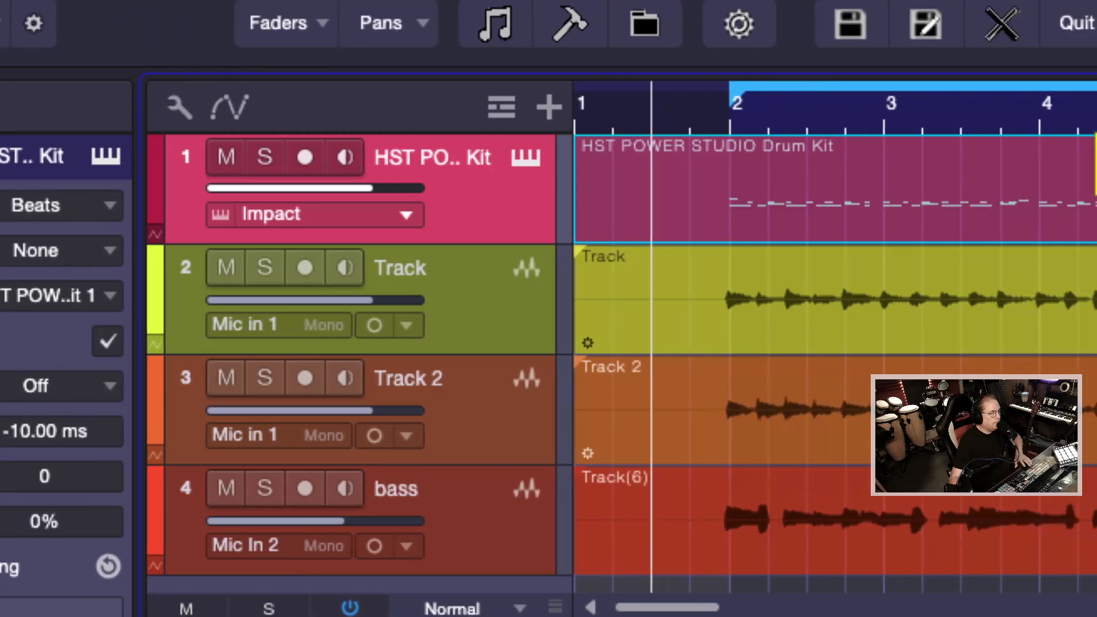
{"action": "key", "text": "space"}
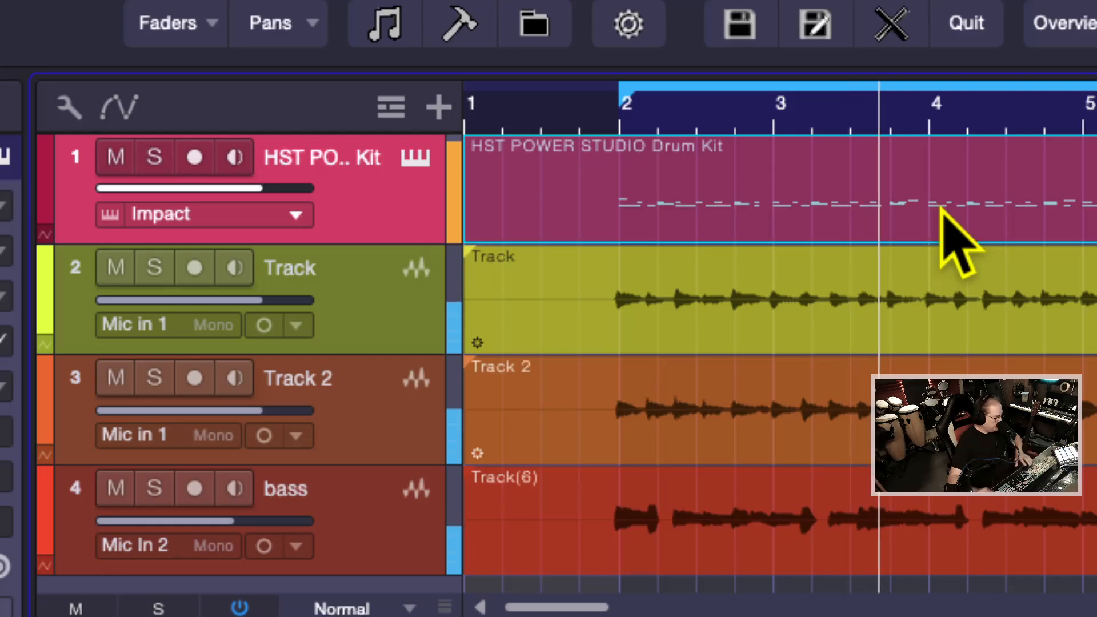
{"action": "key", "text": "super+alt+8"}
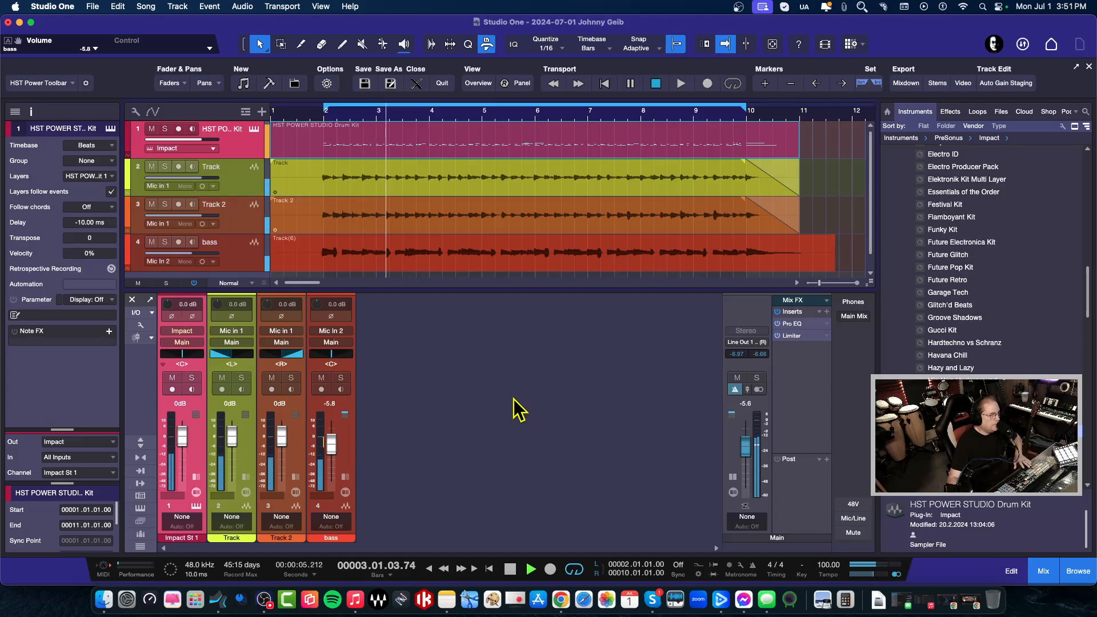
Bring the drum track's Delay back to 0.00 ms and play the song
{"action": "key", "text": "space"}
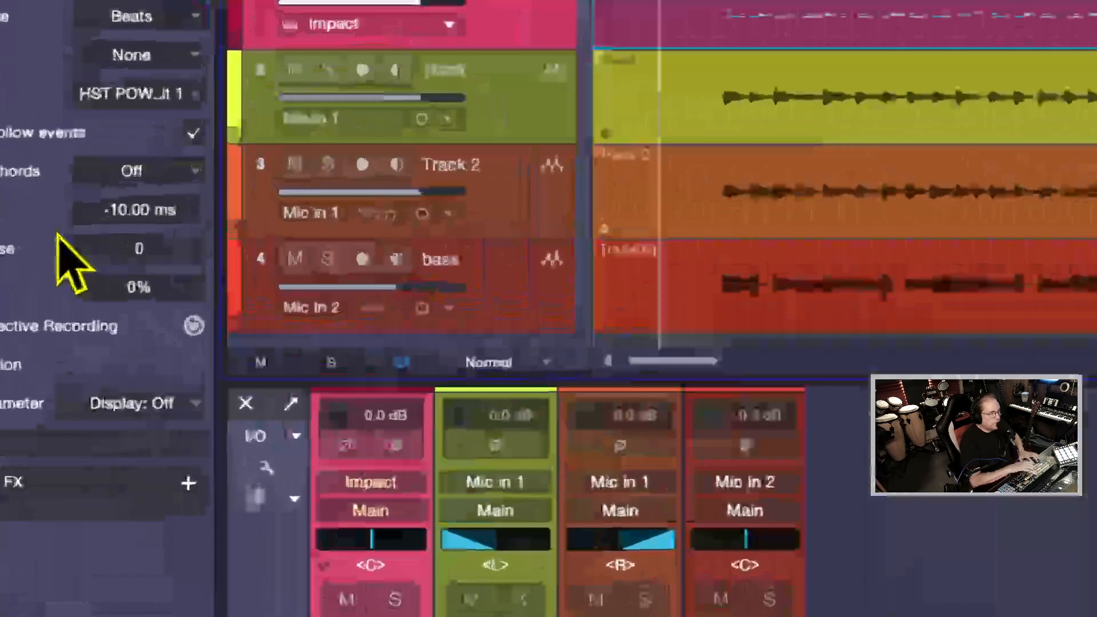
{"action": "scroll", "coordinate": [90, 224], "scroll_direction": "down", "scroll_amount": 3}
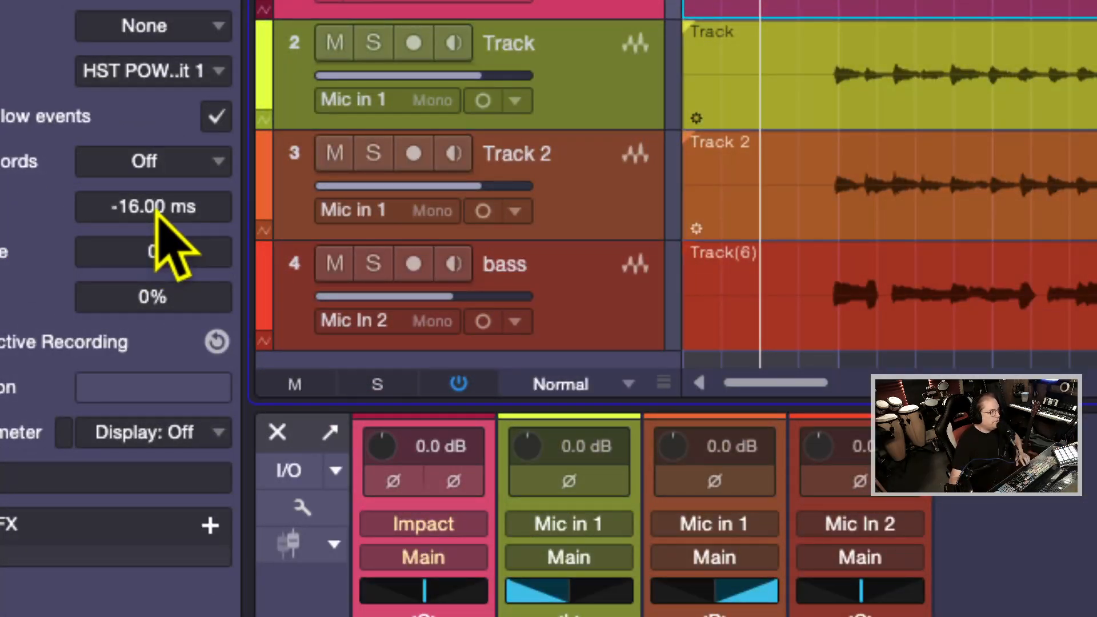
{"action": "scroll", "coordinate": [156, 209], "scroll_direction": "up", "scroll_amount": 5}
{"action": "scroll", "coordinate": [159, 209], "scroll_direction": "up", "scroll_amount": 3}
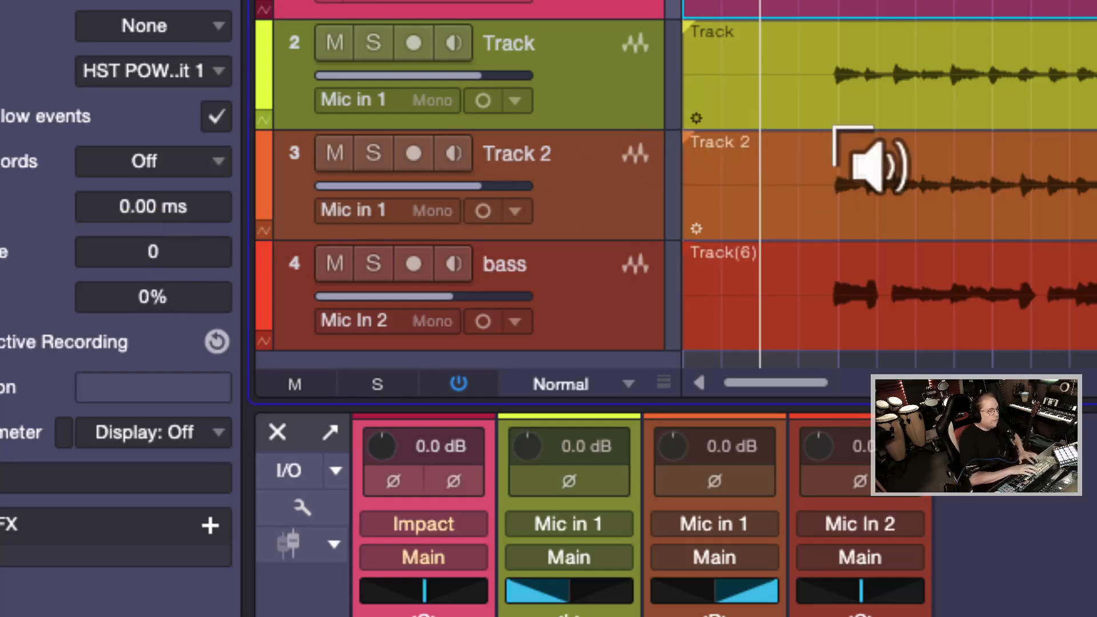
{"action": "key", "text": "super+alt+8"}
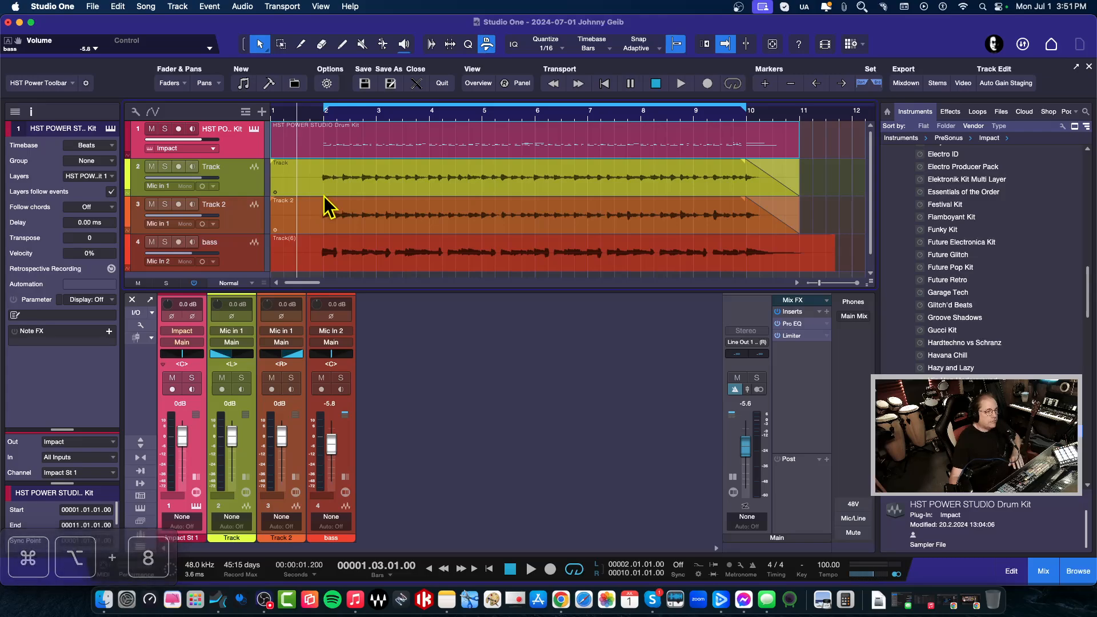
{"action": "key", "text": "space"}
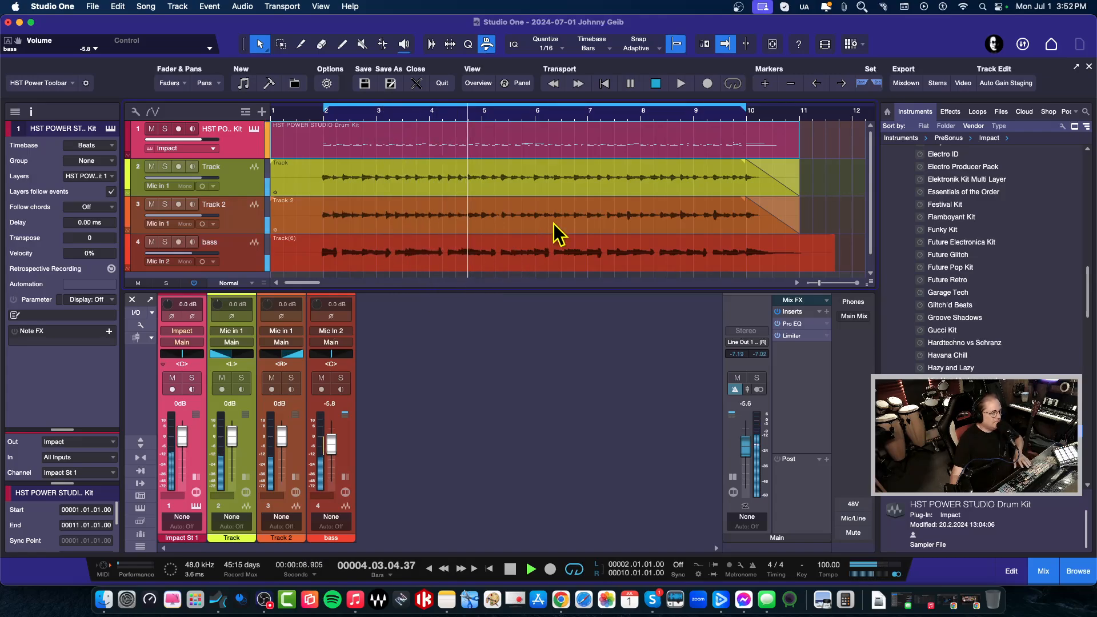
Halt the song playback so the playhead returns to bar 1 beat 3
{"action": "key", "text": "space"}
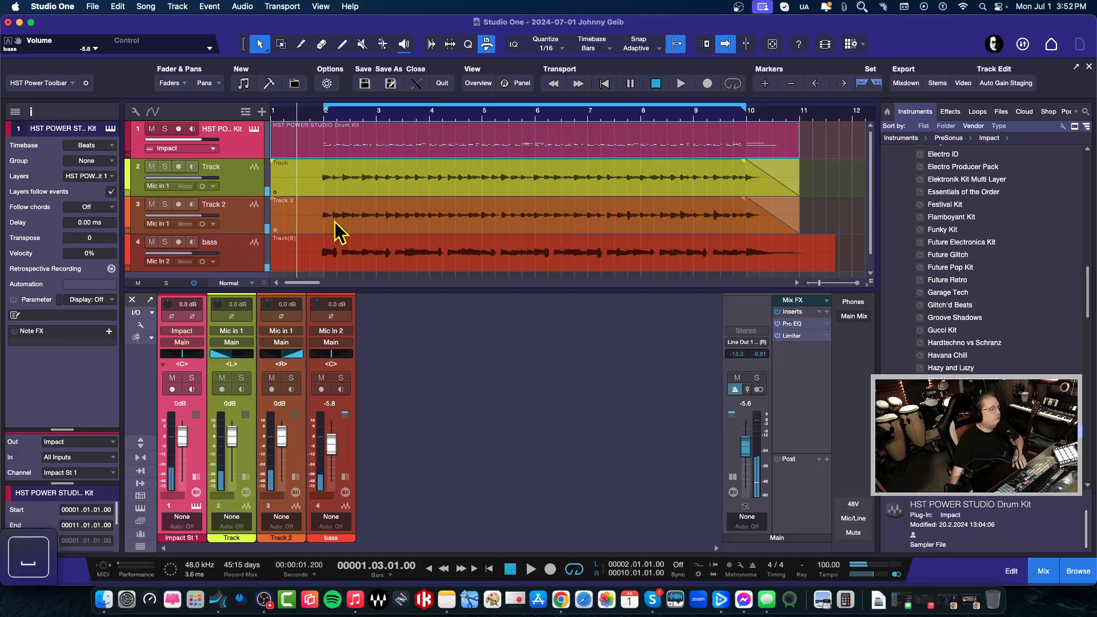